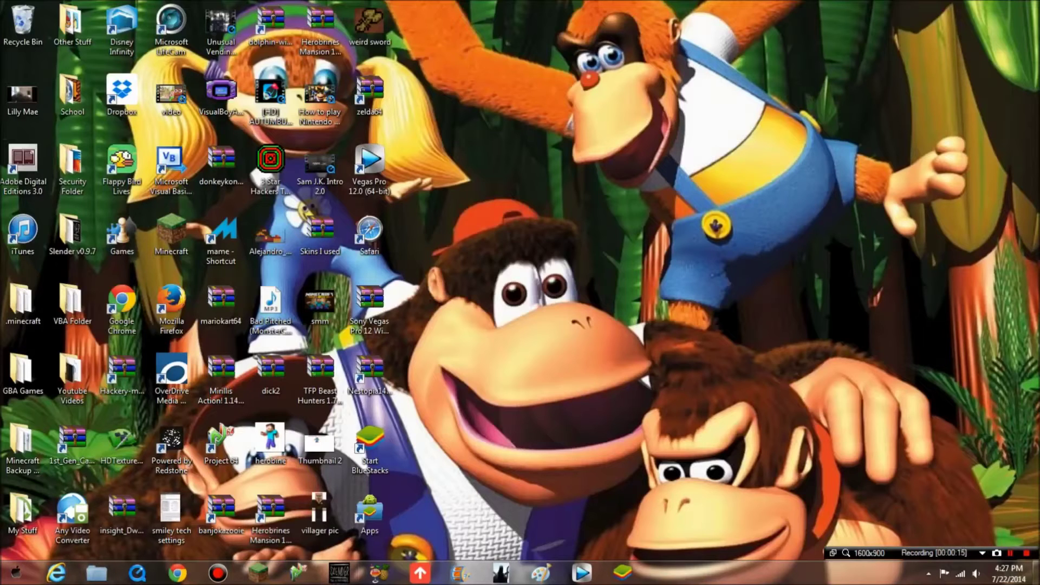
- Open Google Chrome and go to files.minecraftforge.net
left_click(177, 573)
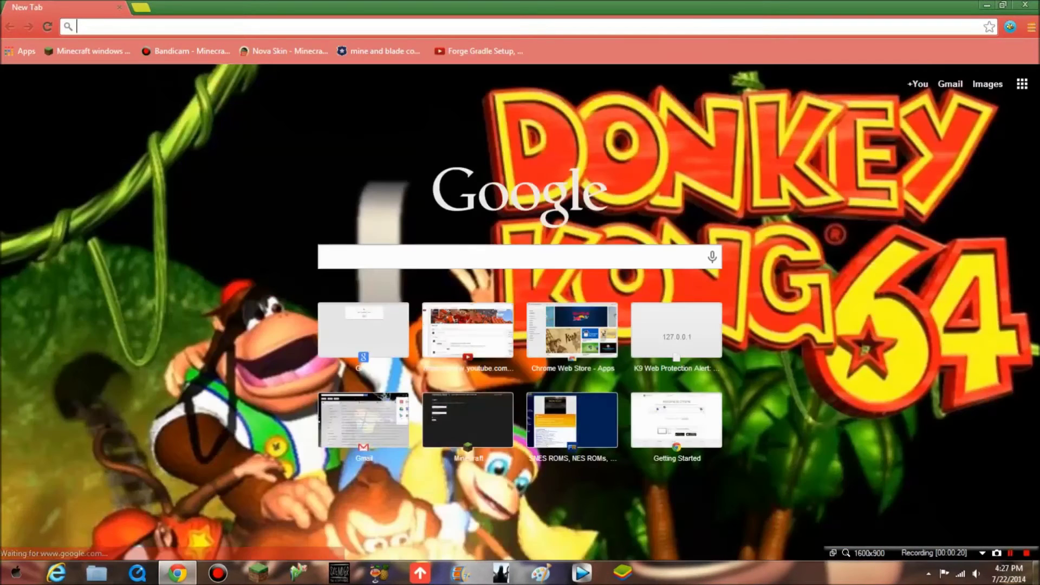
type("files.minecraftforge.net")
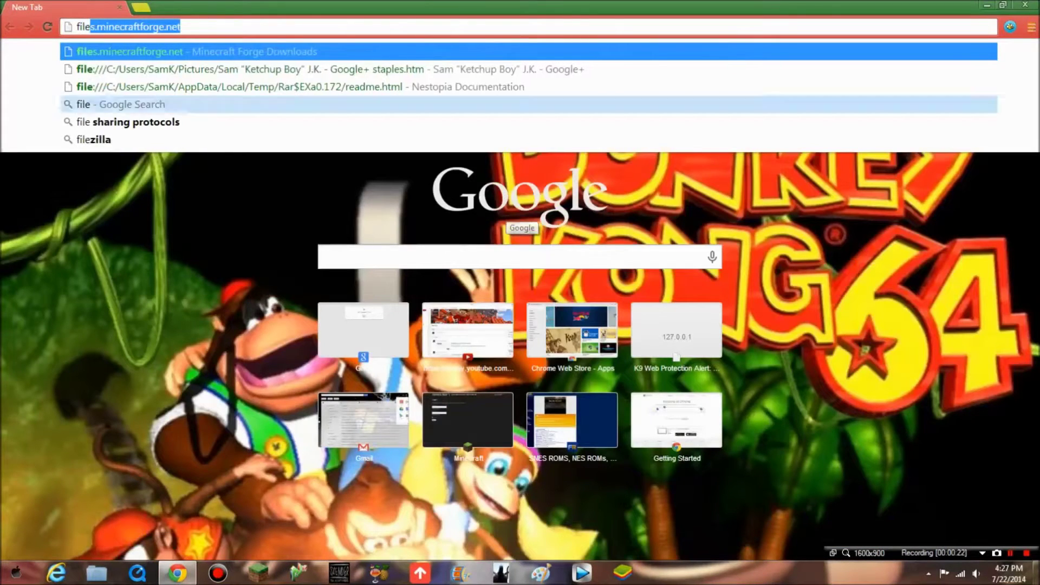
key("Return")
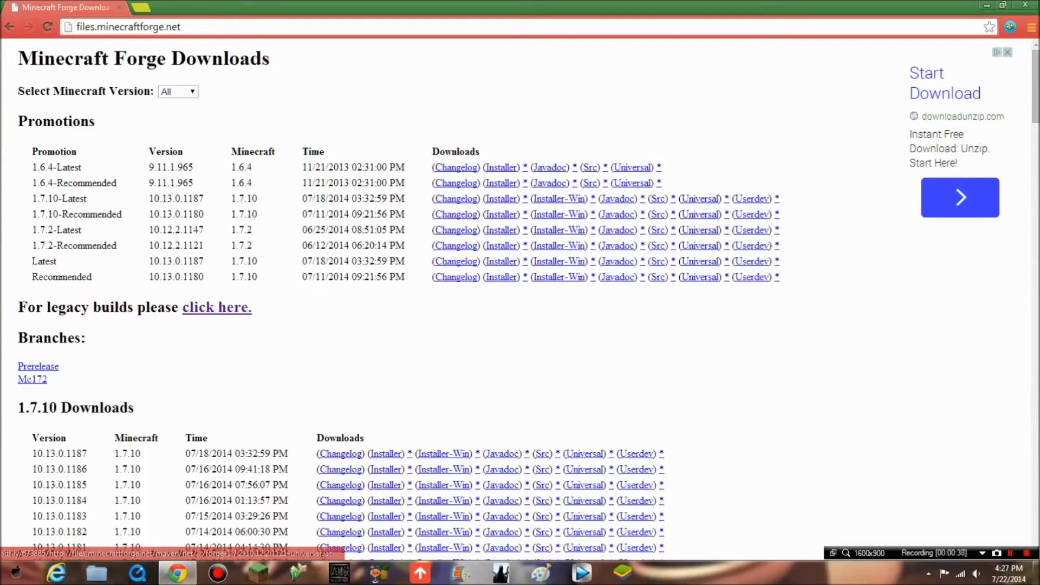
- Download the Universal file of the 1.7.2-Recommended Forge build, stay on the ad page, keep the flagged jar and close the browser
left_click(700, 246)
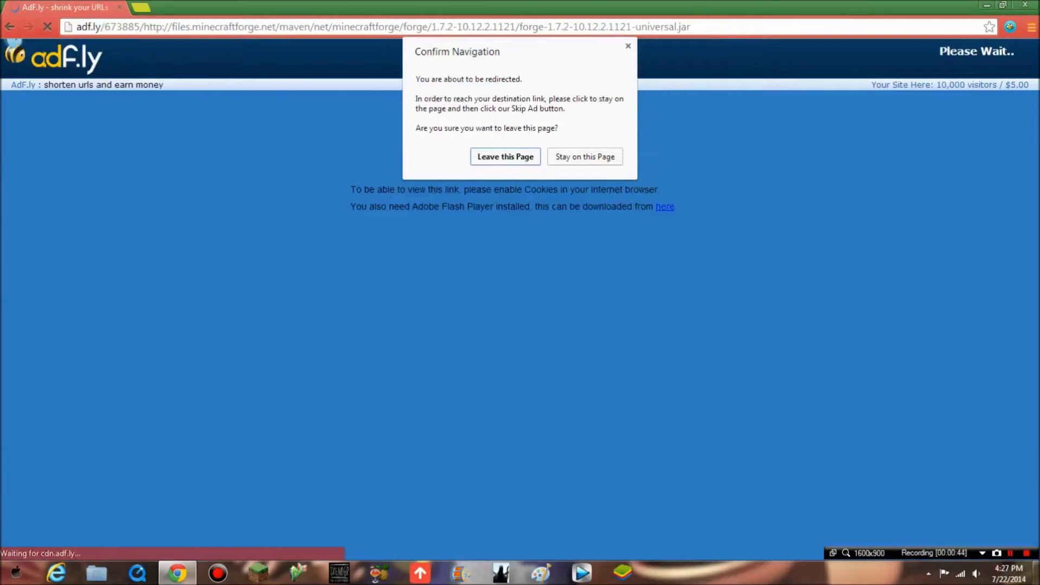
left_click(585, 157)
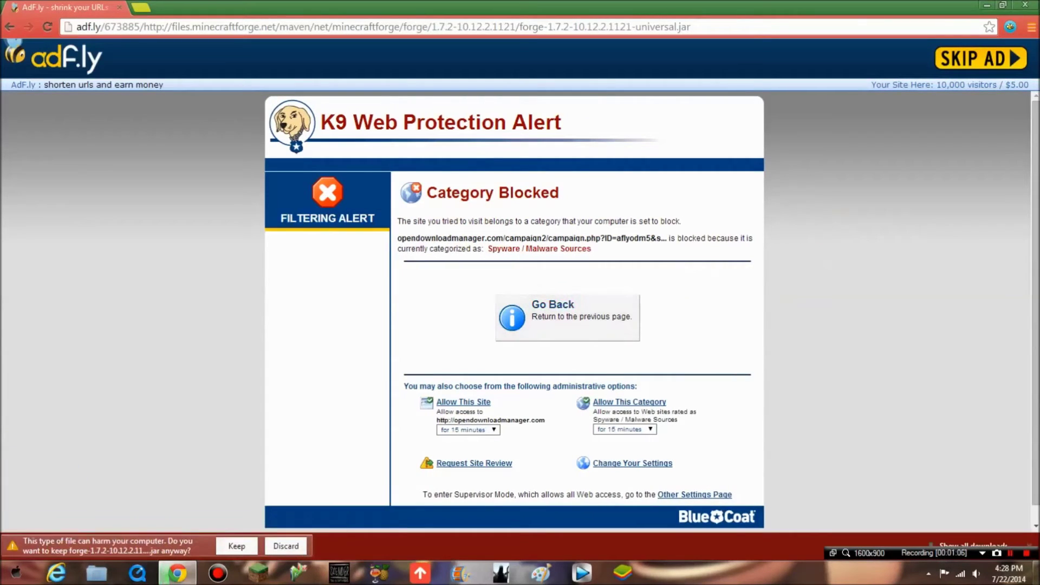
left_click(236, 546)
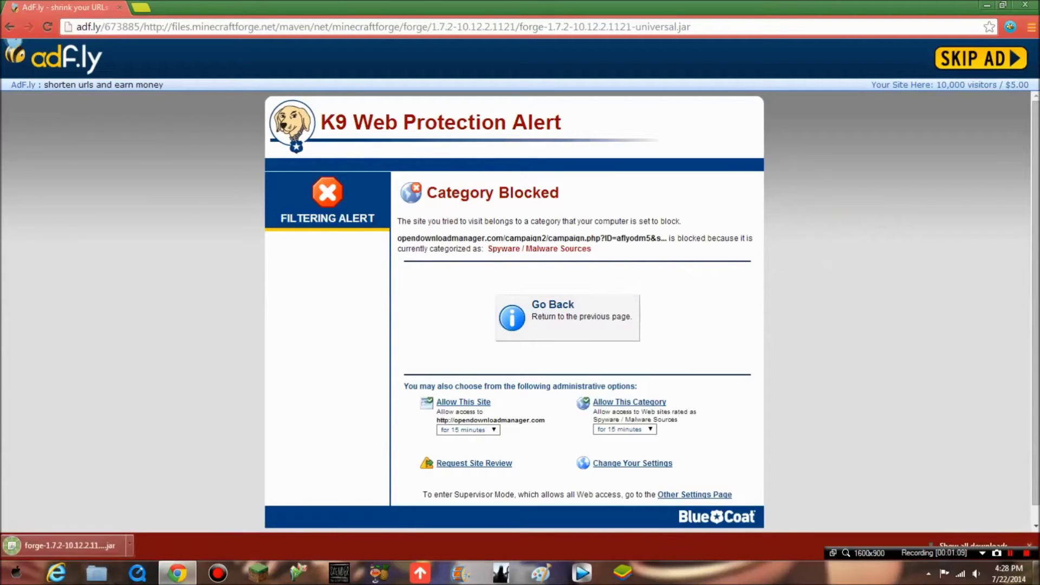
left_click(1030, 546)
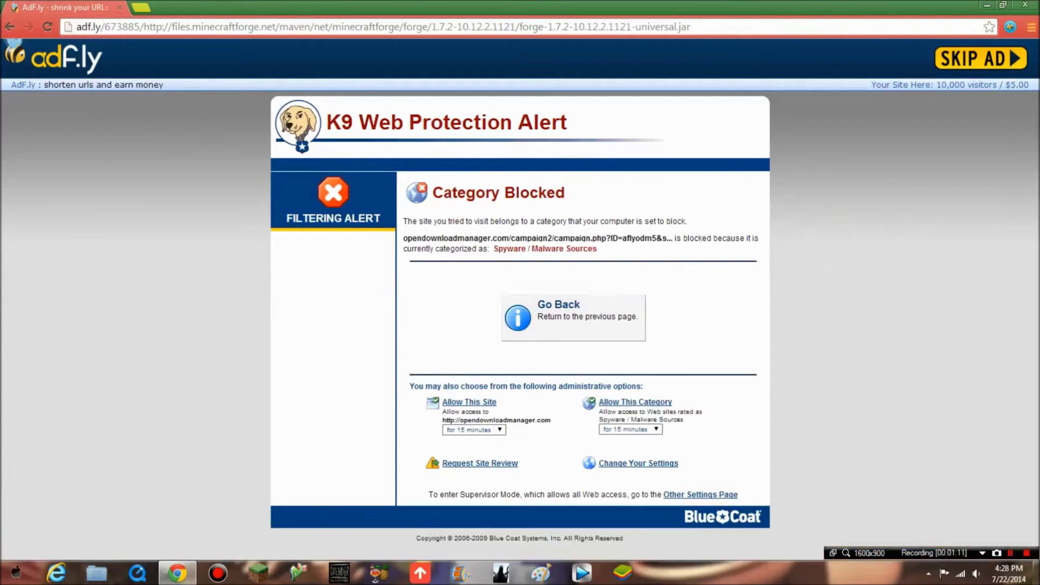
left_click(1024, 5)
key("super")
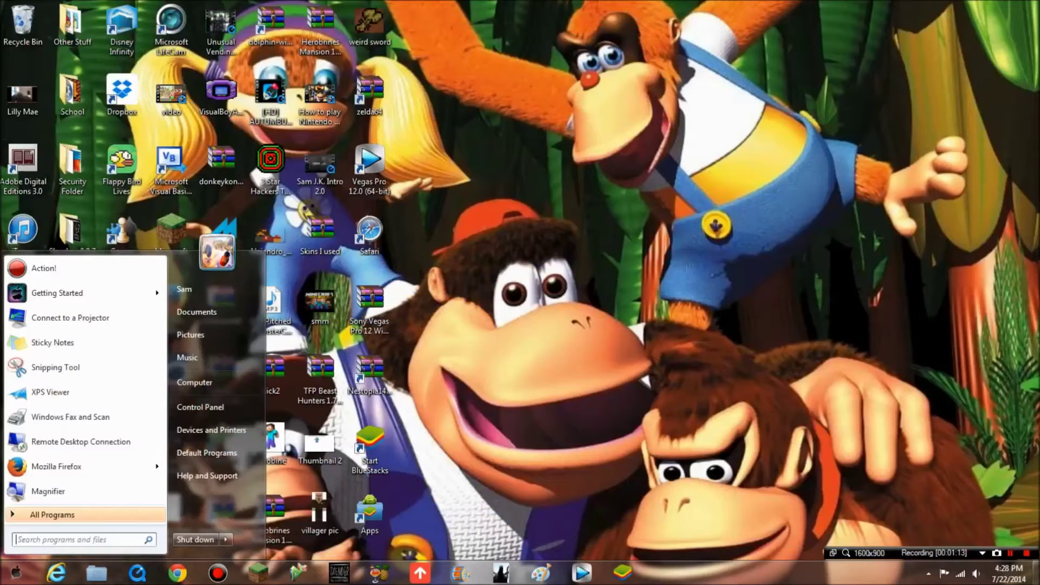
key("Escape")
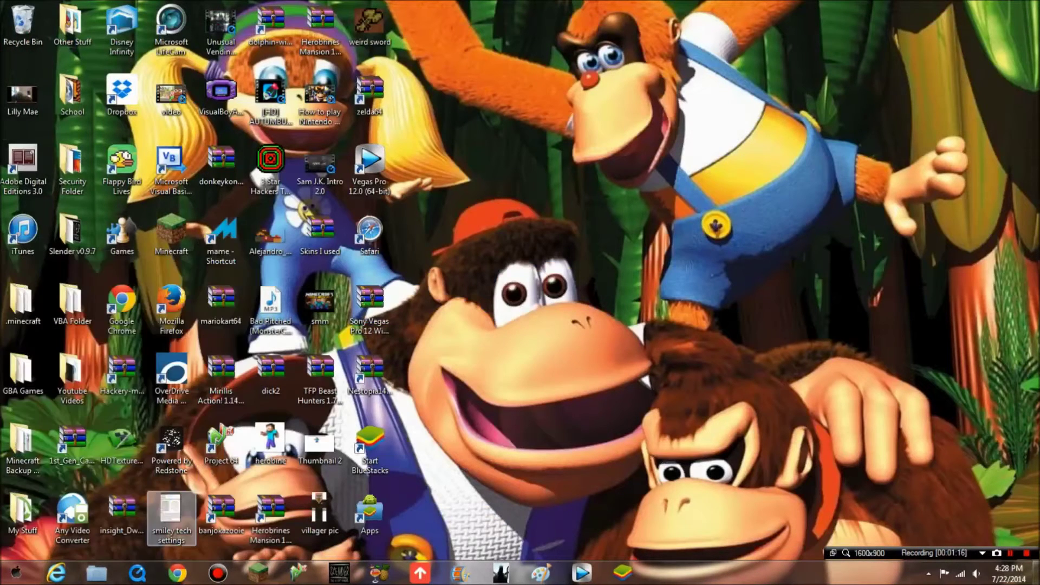
- Reopen Google Chrome and show the list of downloaded files with the Forge jar
left_click(177, 572)
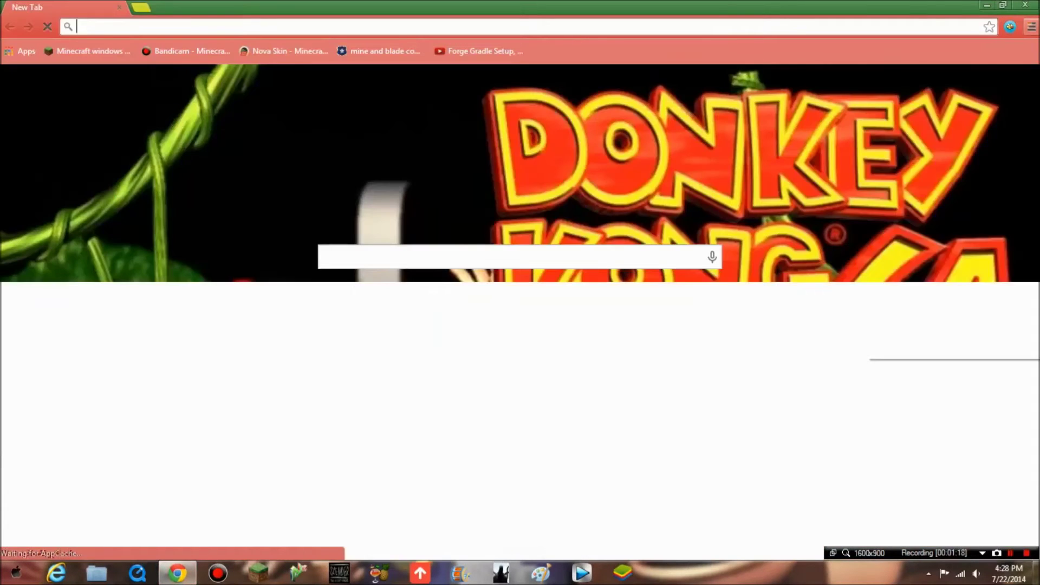
left_click(1030, 27)
left_click(888, 254)
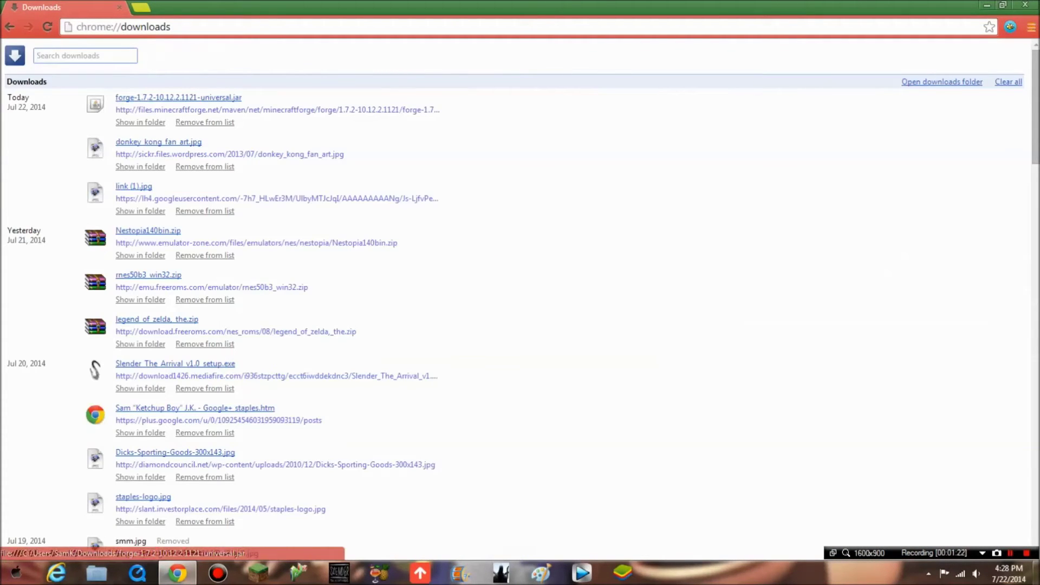
left_click_drag(179, 97, 225, 98)
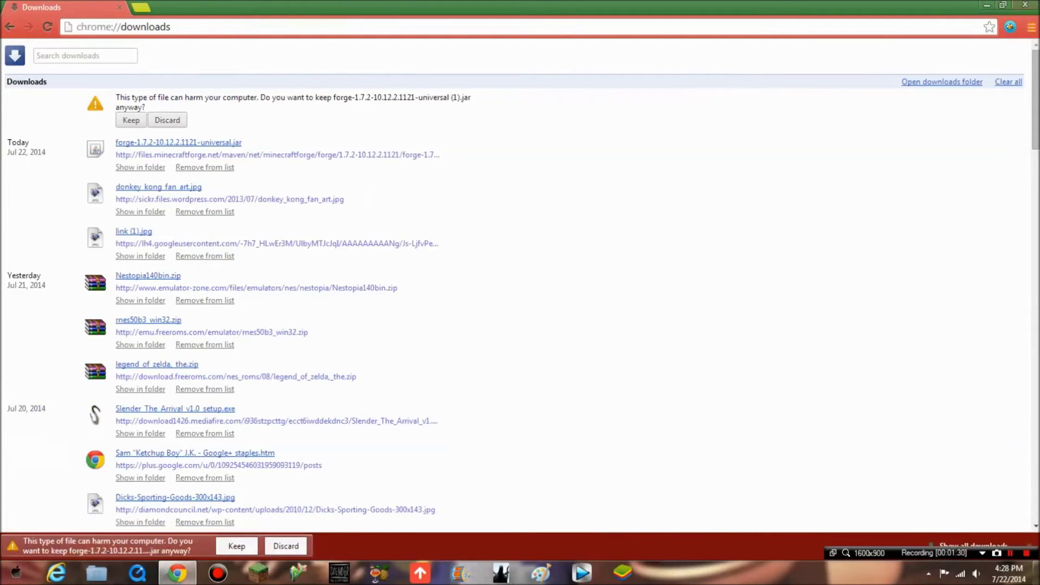
- Place forge-1.7.2-10.12.2.1121-universal.jar from the downloads list on the desktop beside the other icons, and exit Chrome, cancelling the duplicate download
left_click(1002, 5)
left_click_drag(217, 165, 815, 230)
left_click(679, 17)
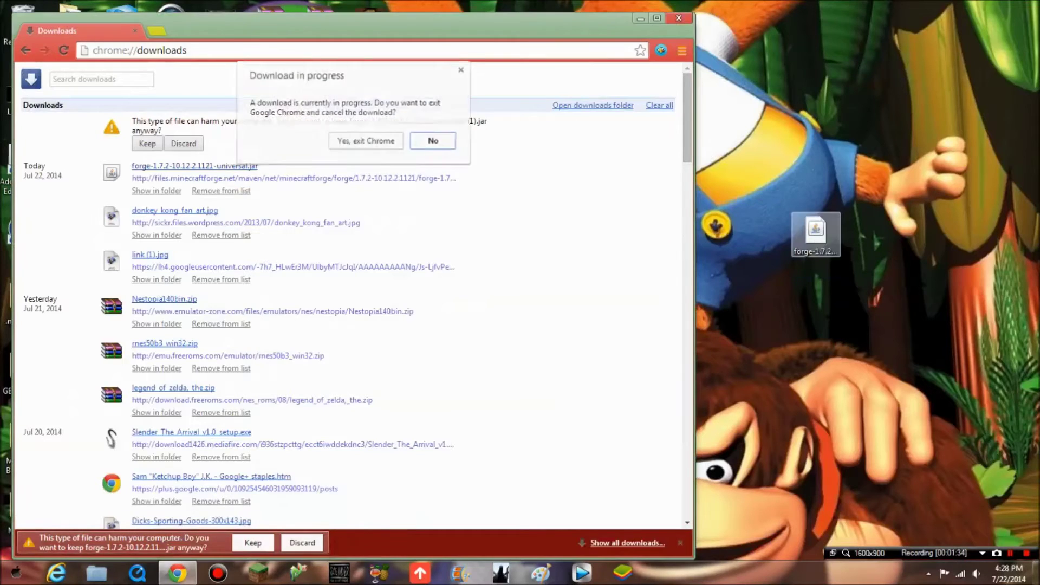
left_click(365, 141)
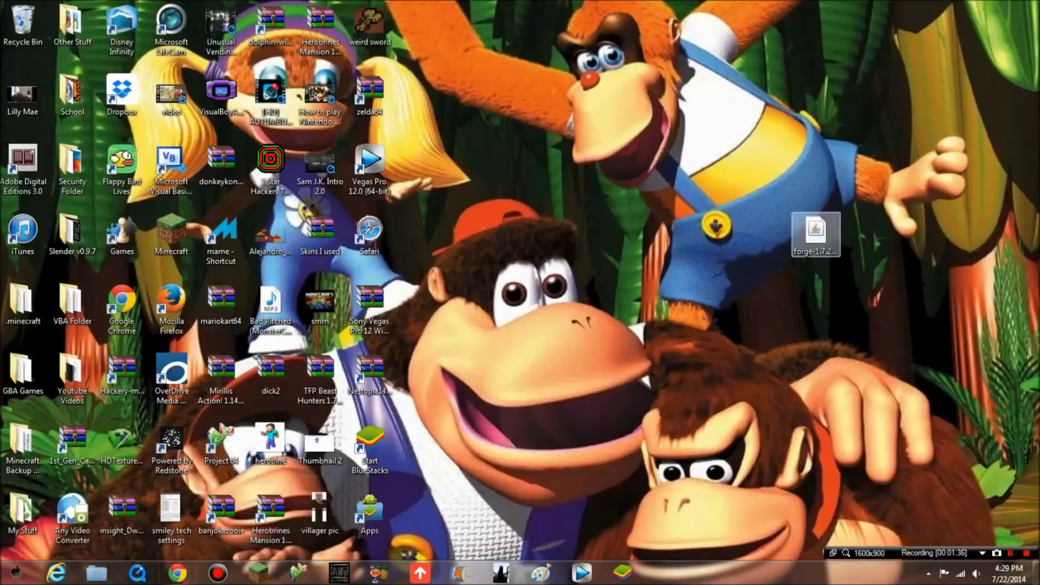
left_click_drag(815, 231, 419, 33)
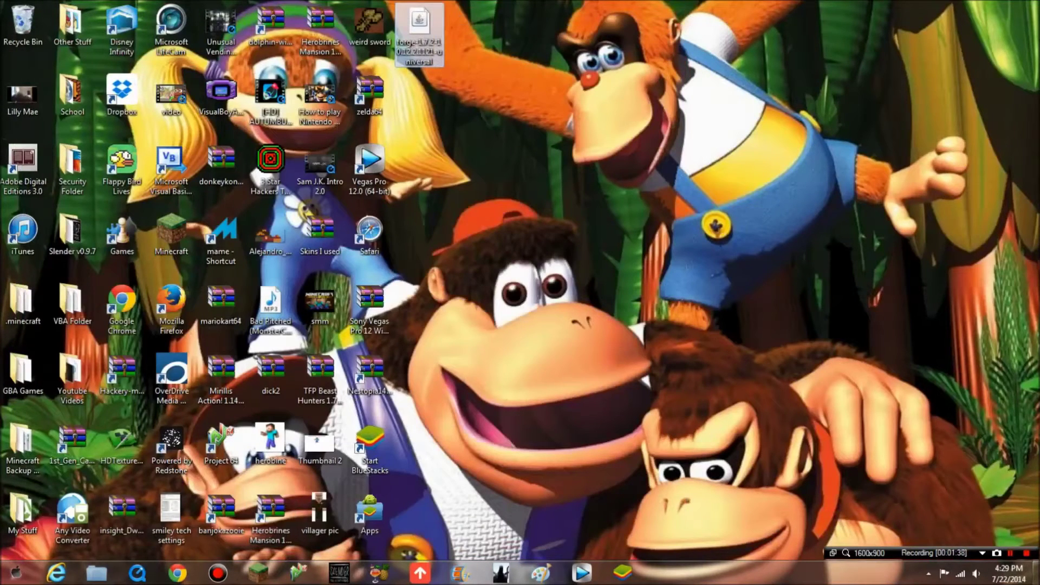
- Open the %appdata% folder and go into .minecraft and its versions folder
left_click(16, 573)
type("%")
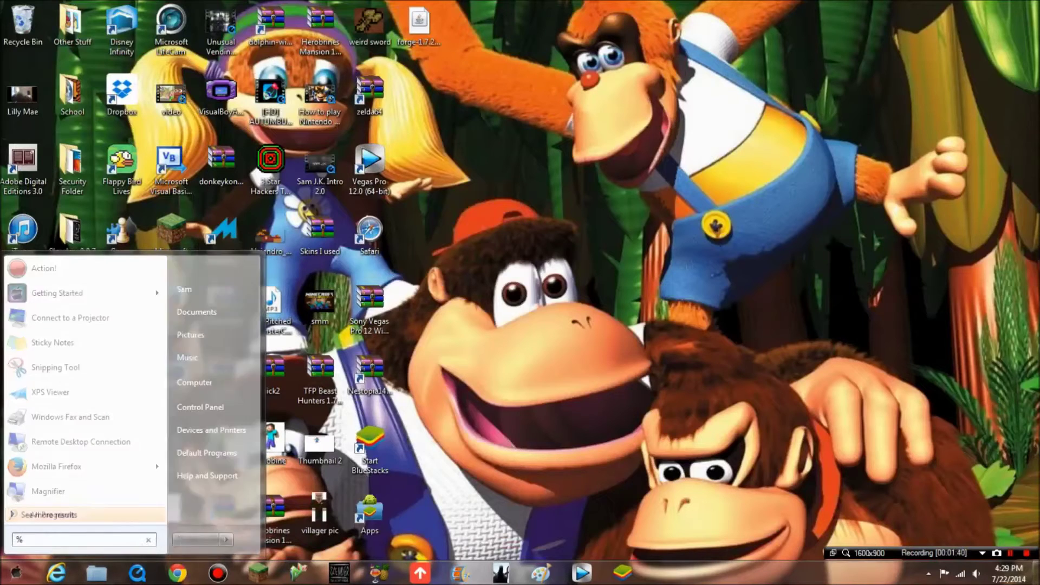
type("appdata%")
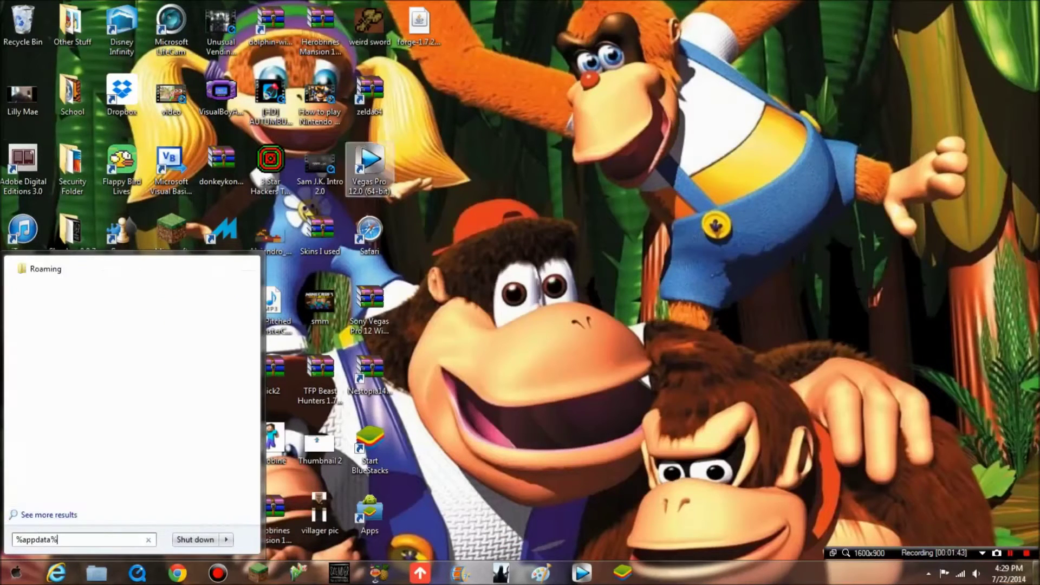
key("Return")
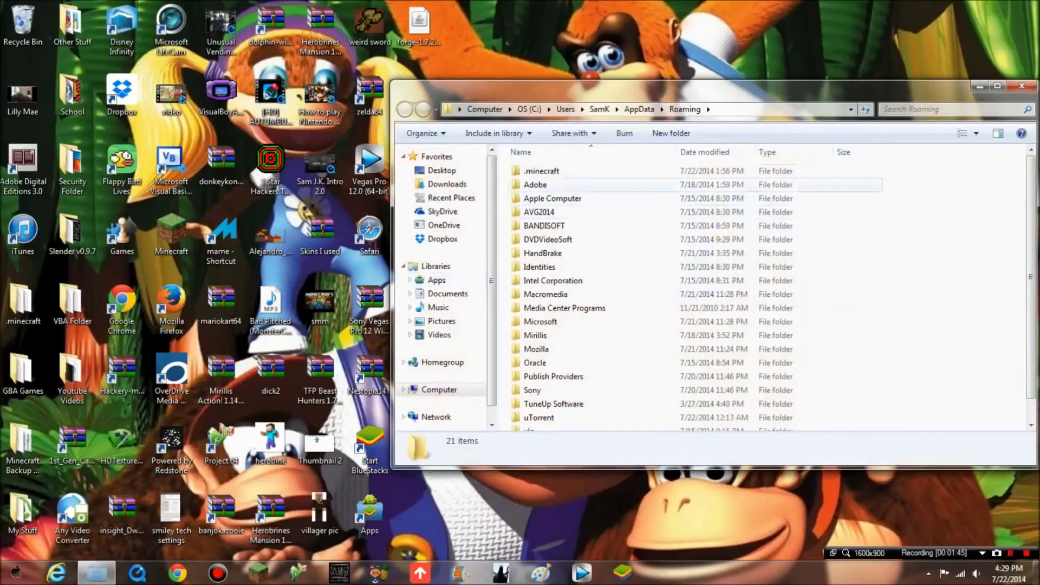
double_click(542, 170)
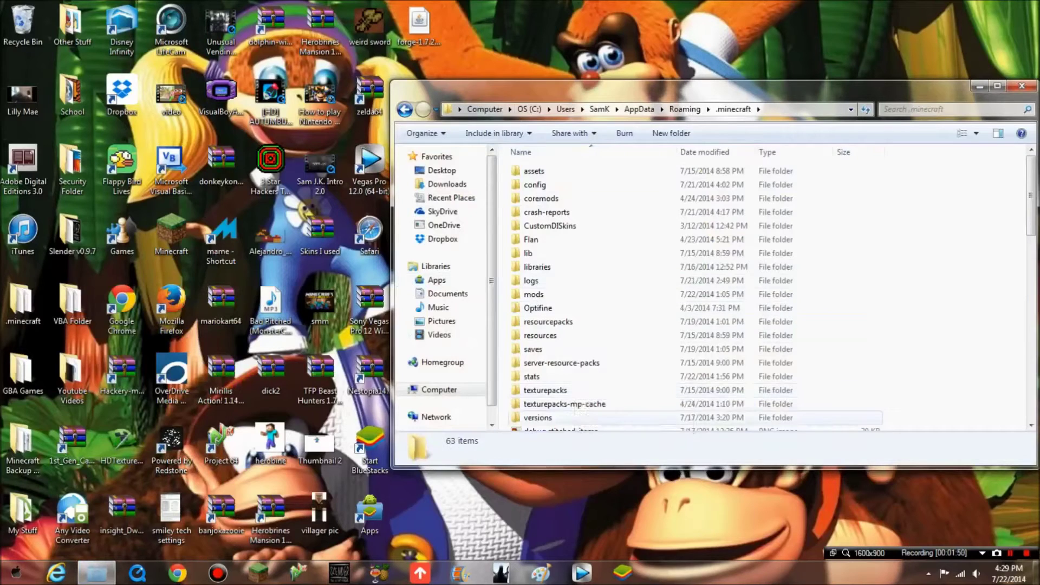
double_click(537, 417)
- Create a new folder named Forge 1.7.2 in the versions folder
scroll(582, 287, "down", 1)
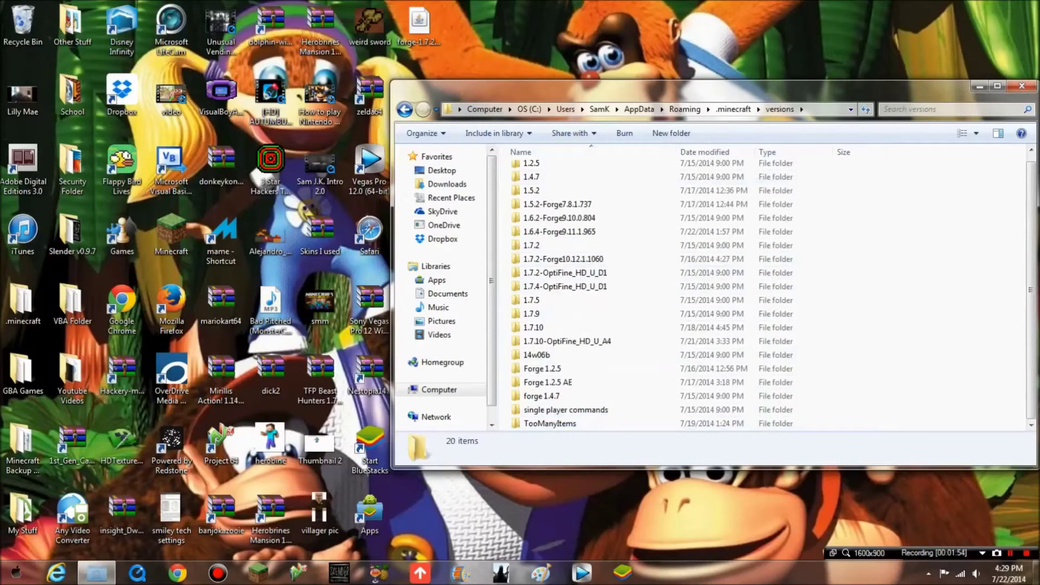
scroll(650, 400, "up", 1)
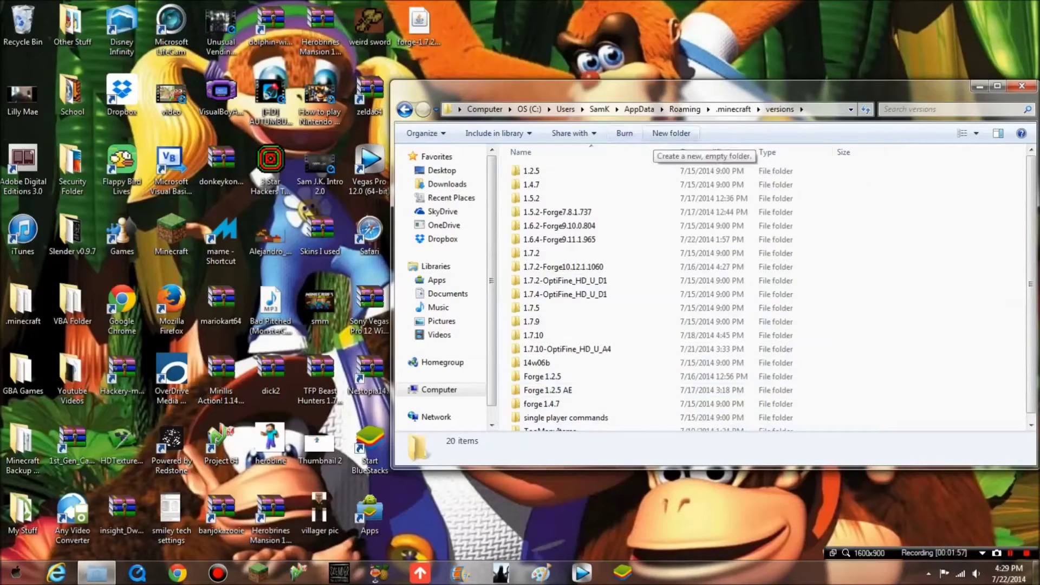
left_click(671, 133)
key("BackSpace")
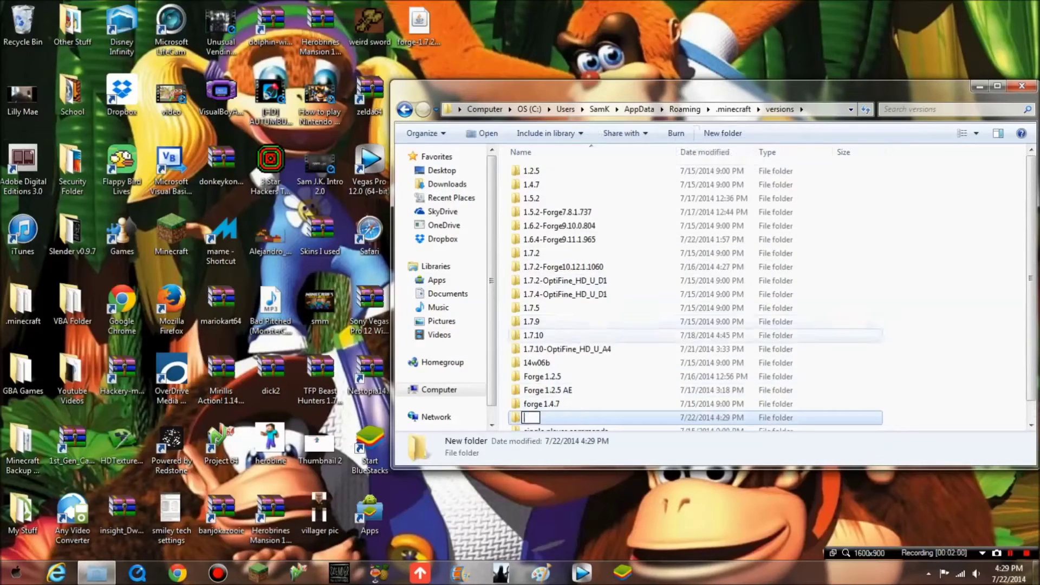
type("Forge 1.7.2")
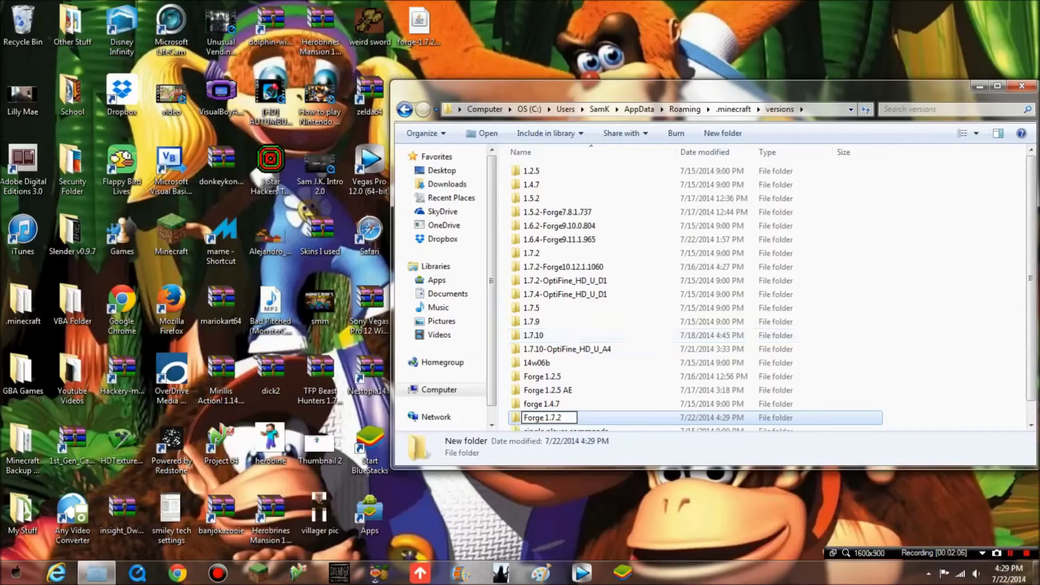
key("Return")
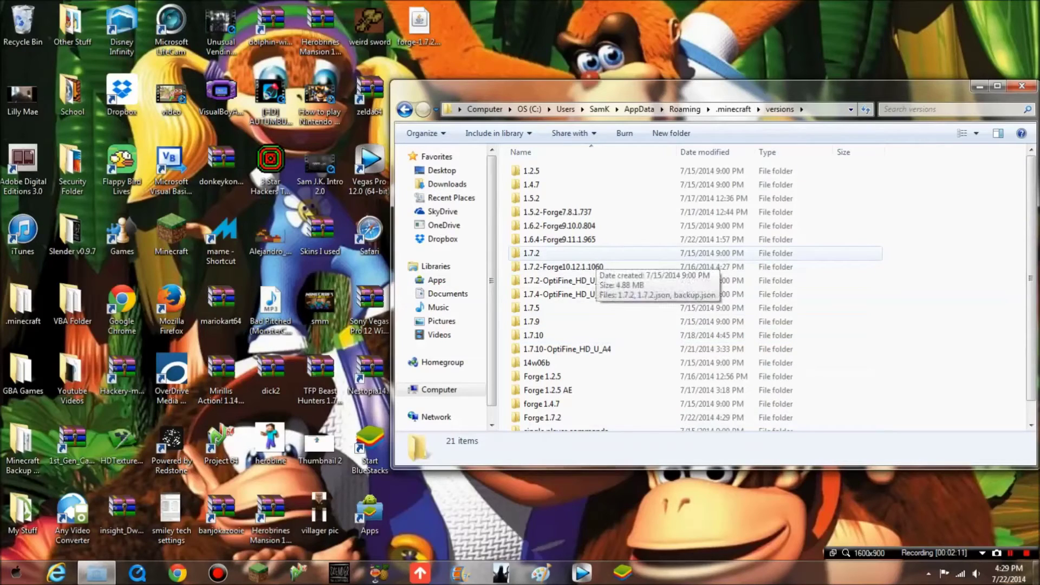
- Copy the 1.7.2 jar and 1.7.2.json from the 1.7.2 folder into the Forge 1.7.2 folder
double_click(590, 255)
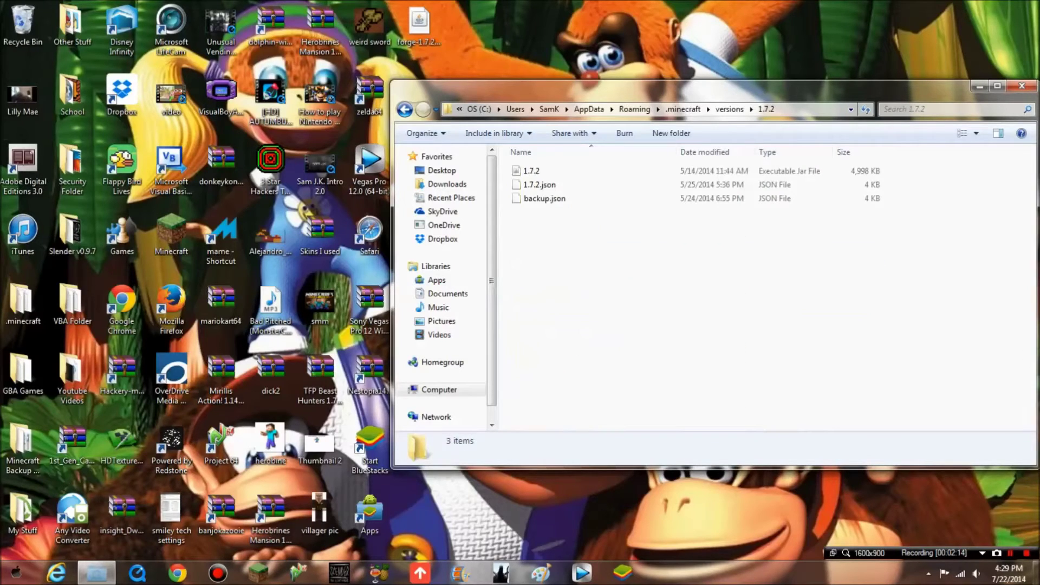
left_click_drag(976, 161, 864, 190)
right_click(611, 185)
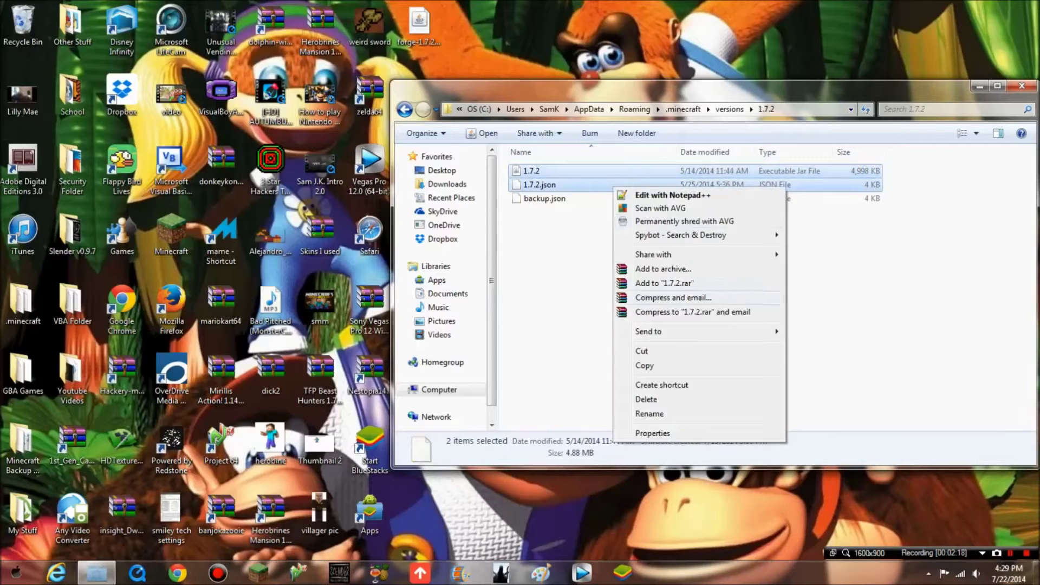
left_click(648, 365)
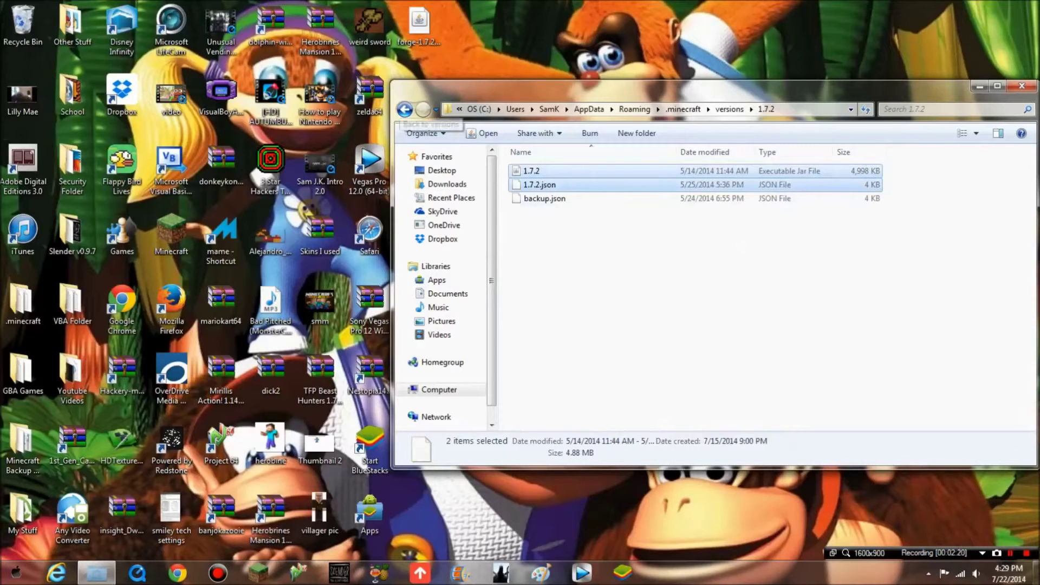
left_click(404, 109)
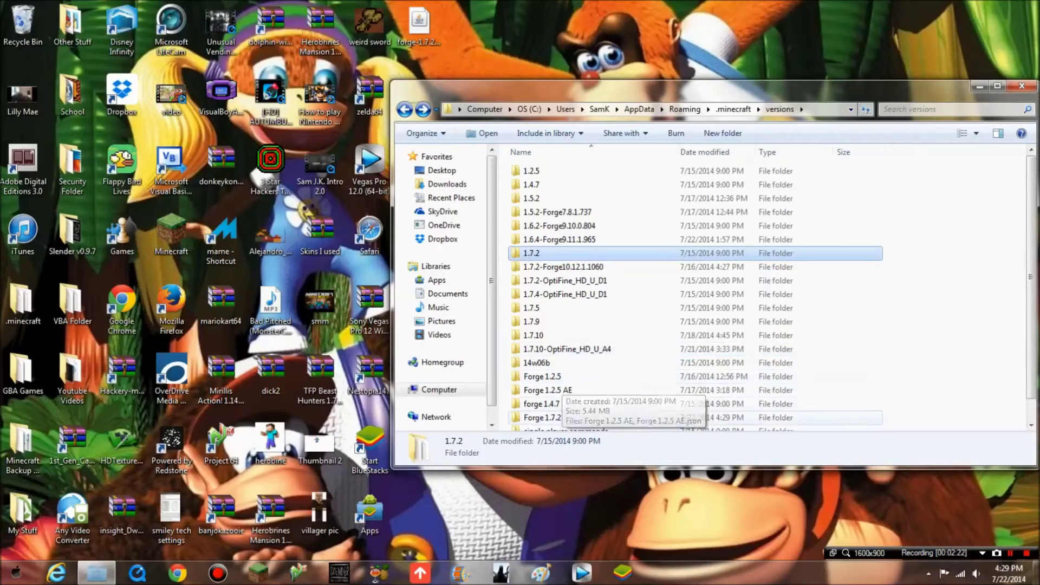
double_click(542, 417)
right_click(596, 224)
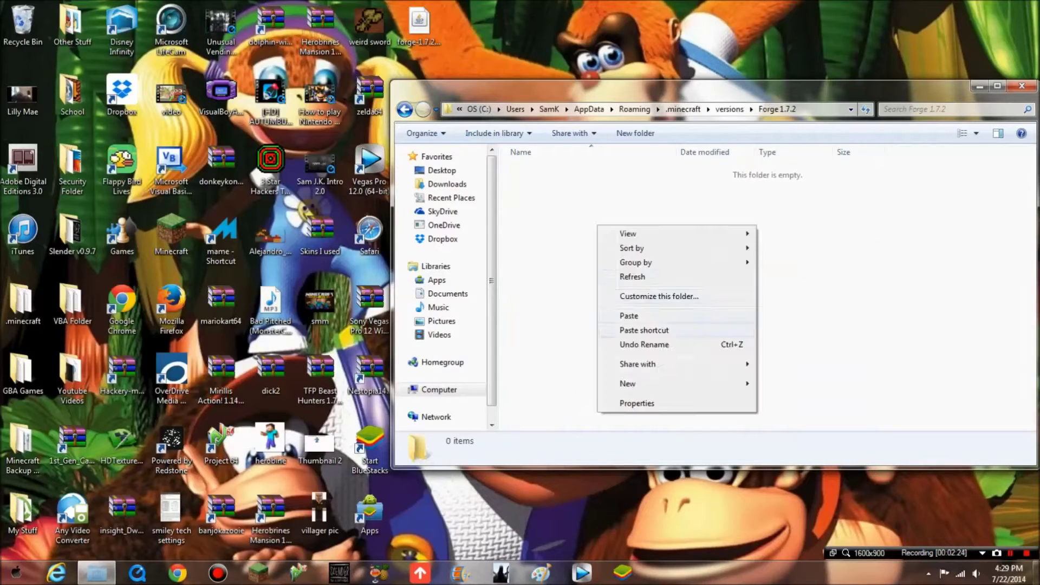
left_click(628, 316)
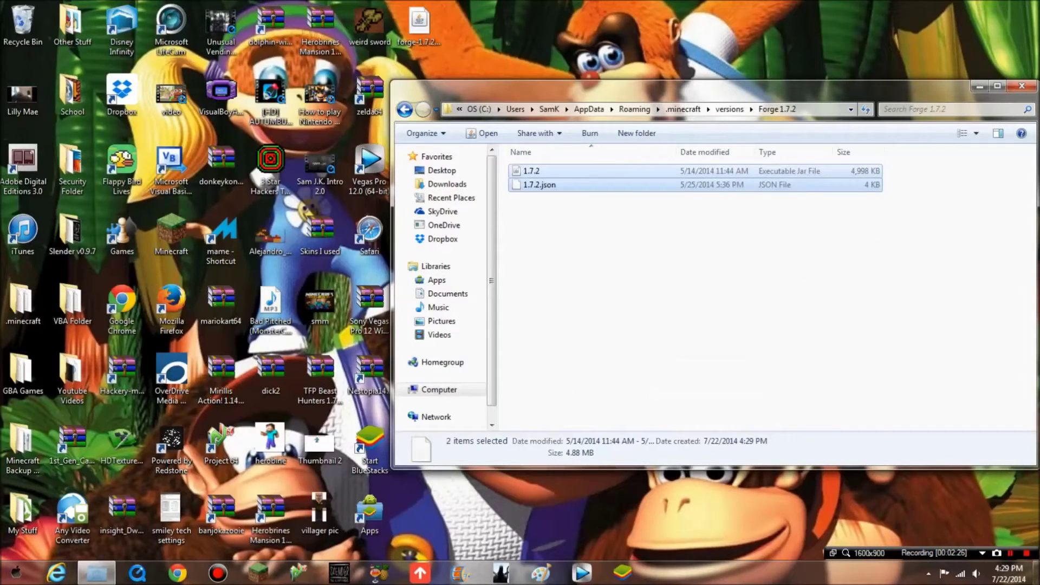
- Open the copied 1.7.2.json in Notepad++ for editing and dismiss the update offer
left_click_drag(769, 268, 764, 187)
right_click(766, 186)
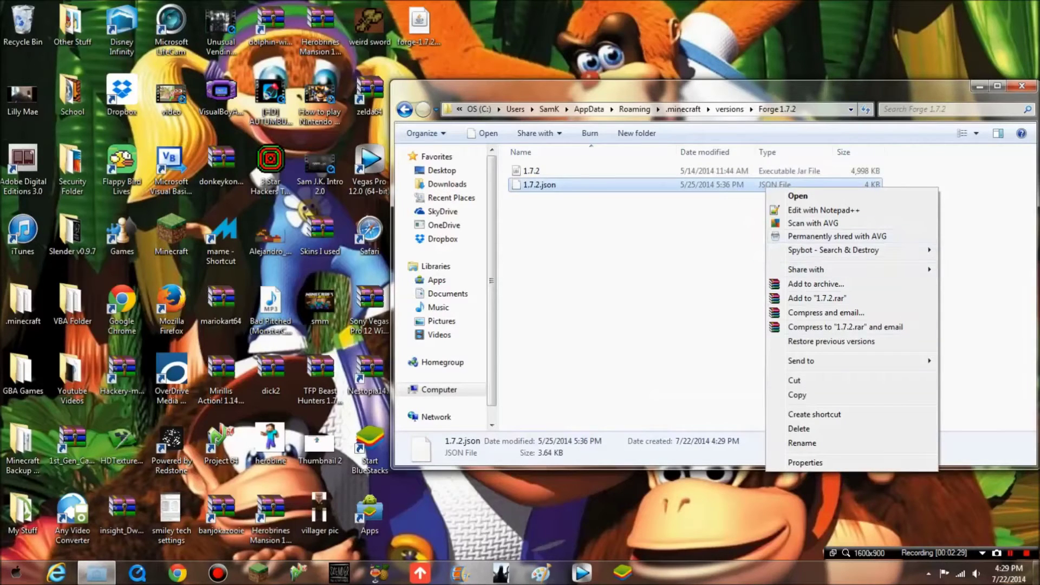
left_click(823, 210)
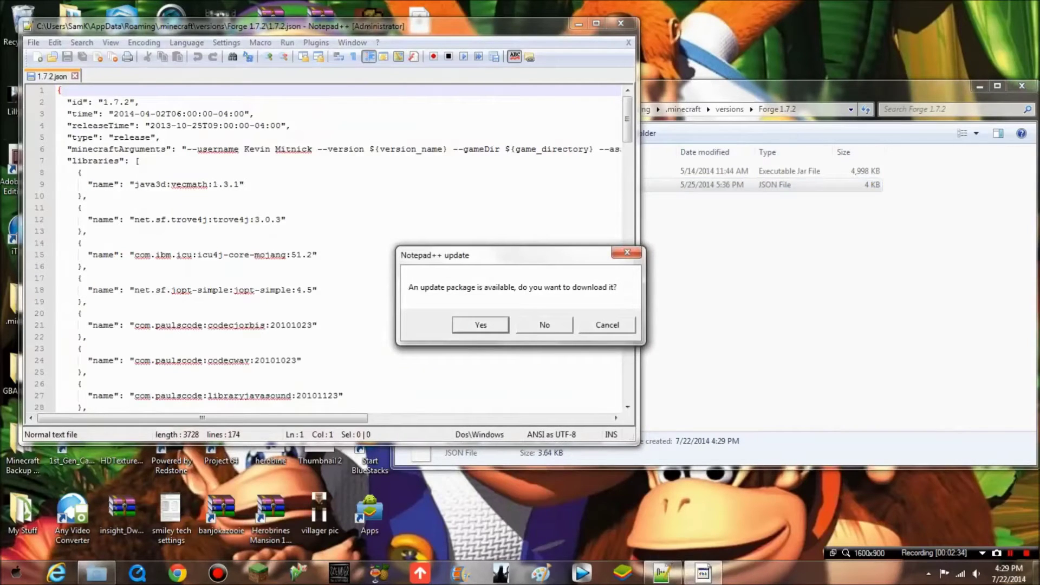
key("Escape")
key("Escape")
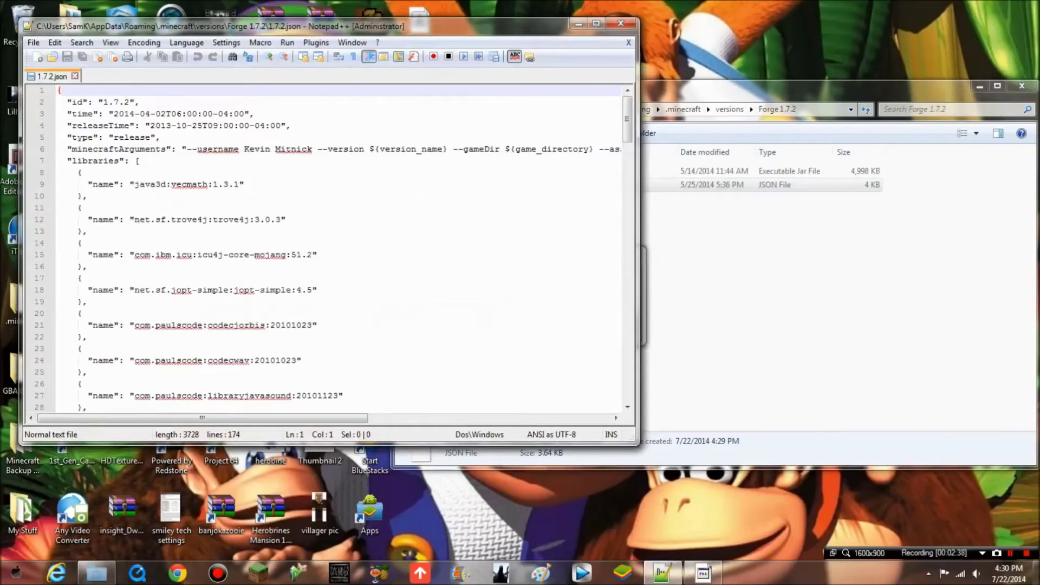
- Change the id value in 1.7.2.json to "Forge 1.7.2", save the file and close Notepad++
left_click(130, 102)
key("Left")
key("Left")
key("Left")
key("Left")
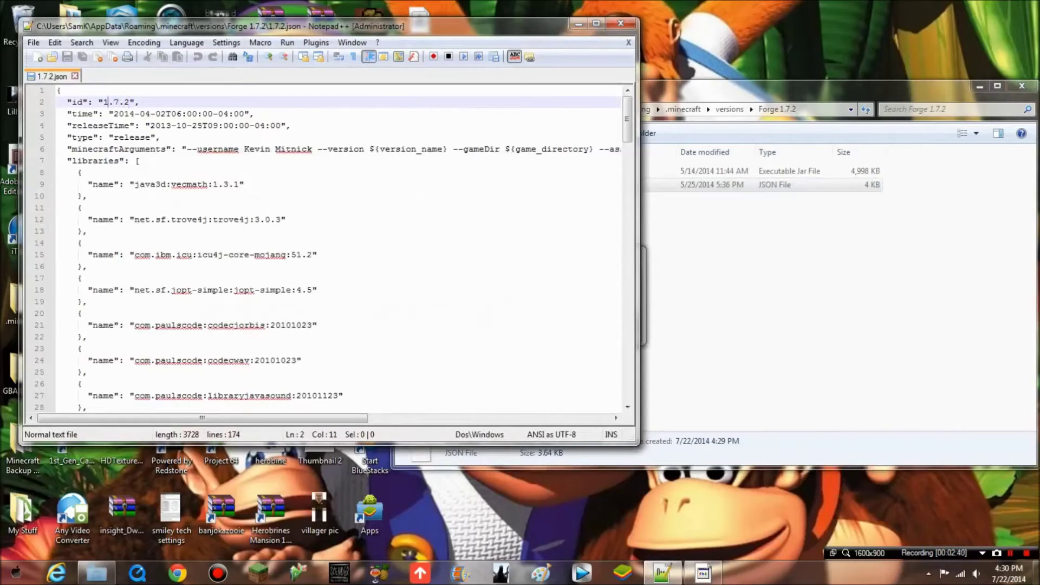
type("\"")
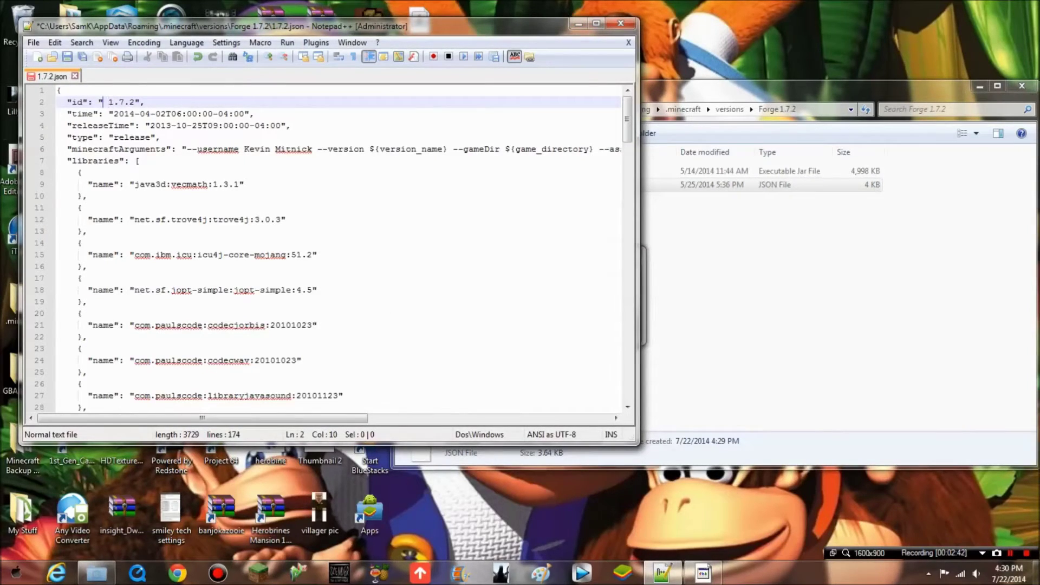
type("Forge")
left_click(34, 42)
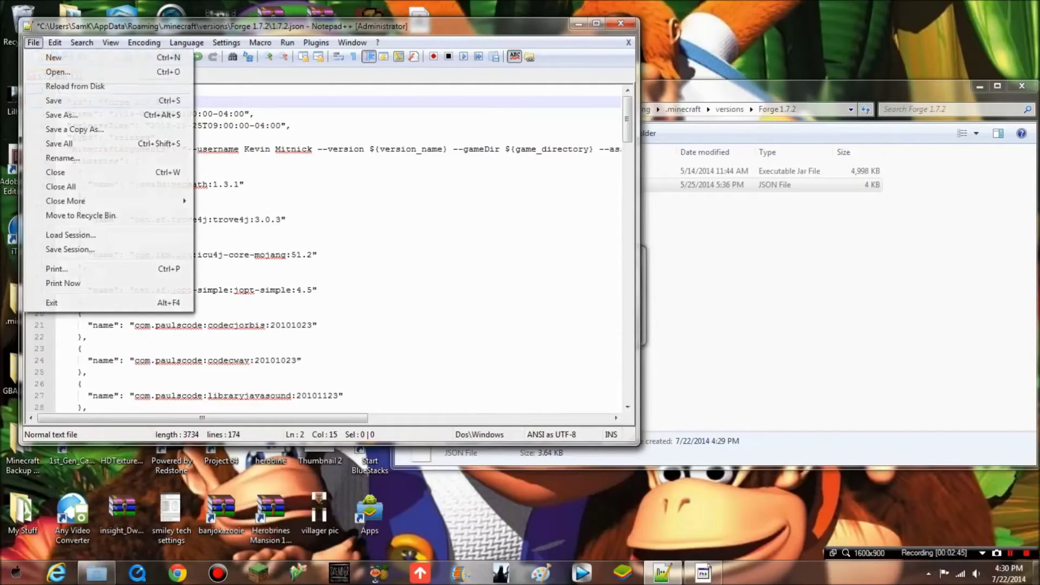
left_click(54, 101)
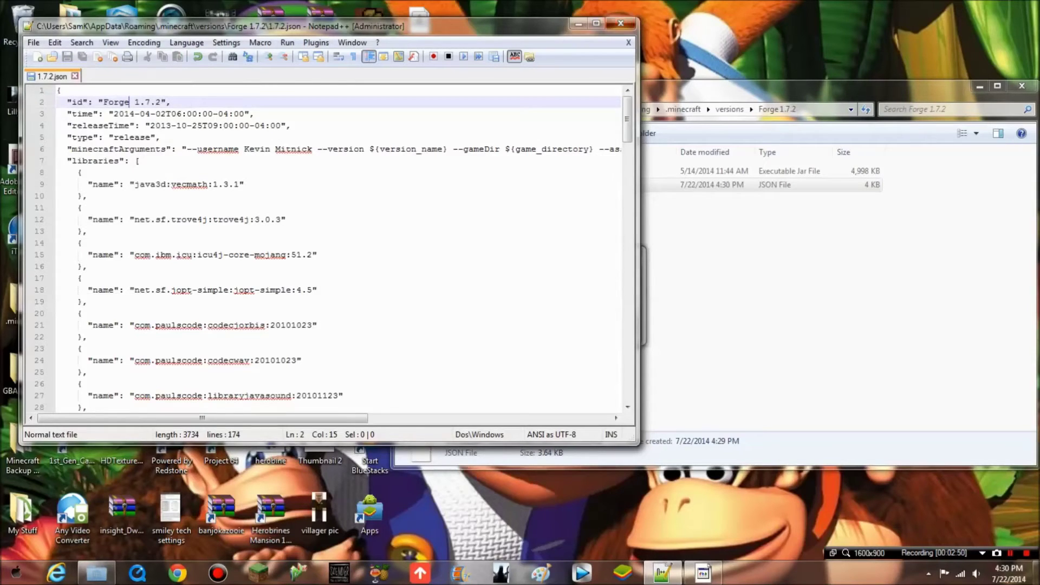
left_click(621, 23)
left_click(545, 325)
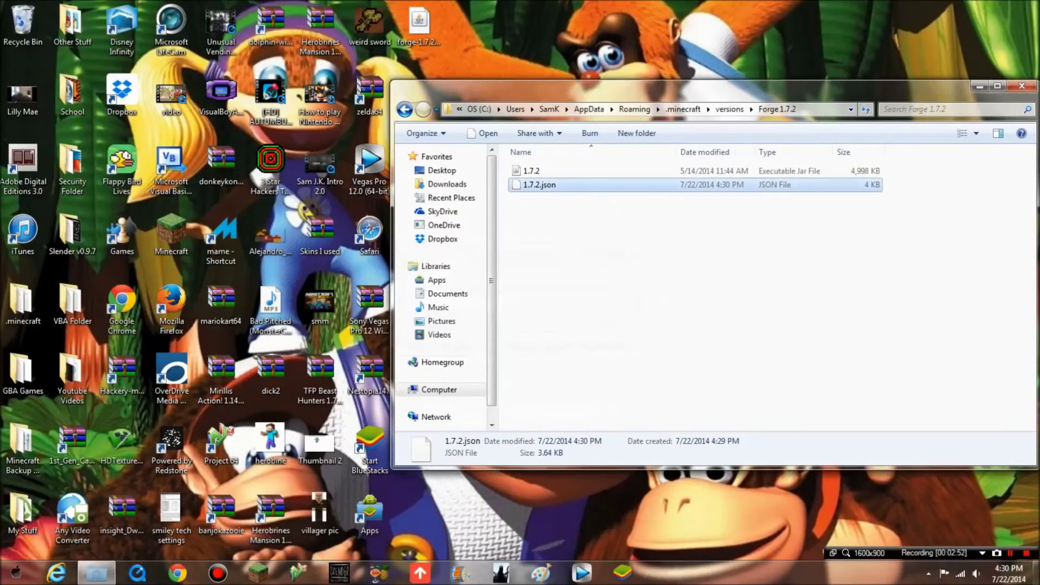
- Open the 1.7.2 jar from the Forge 1.7.2 folder in WinRAR and delete its META-INF folder
left_click(542, 171)
right_click(573, 170)
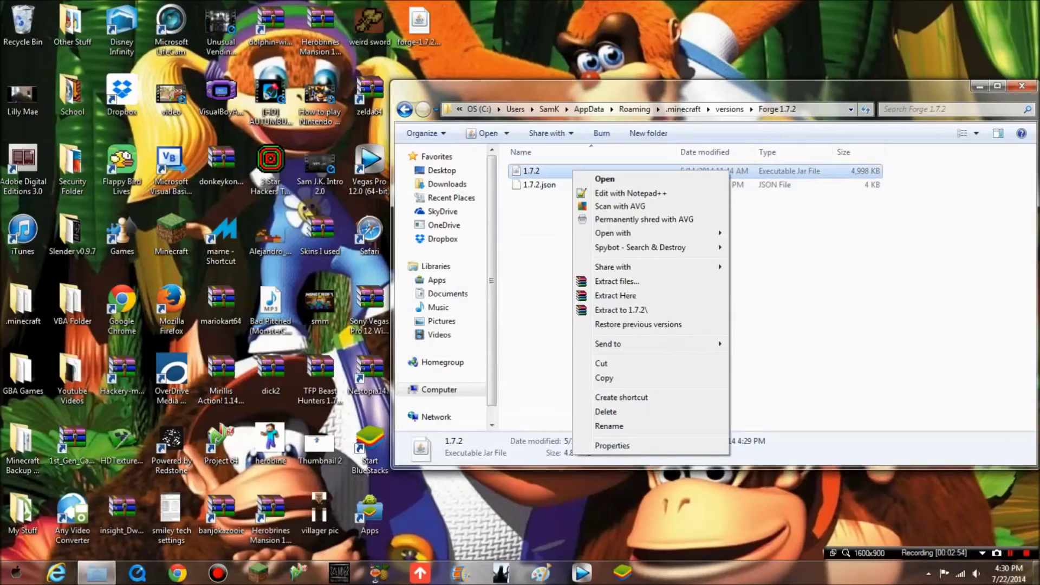
mouse_move(623, 233)
left_click(777, 247)
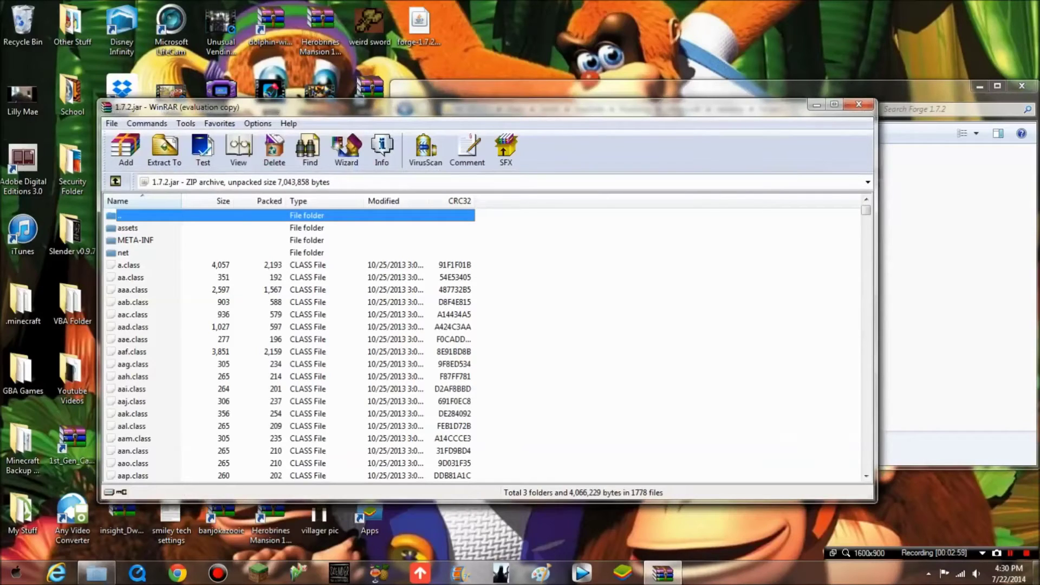
left_click(135, 240)
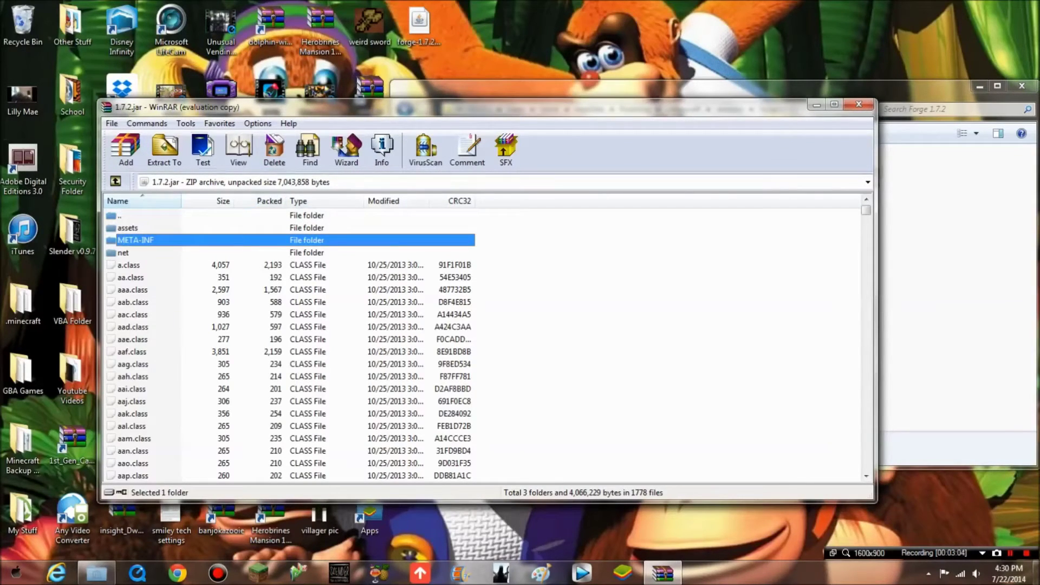
left_click(274, 147)
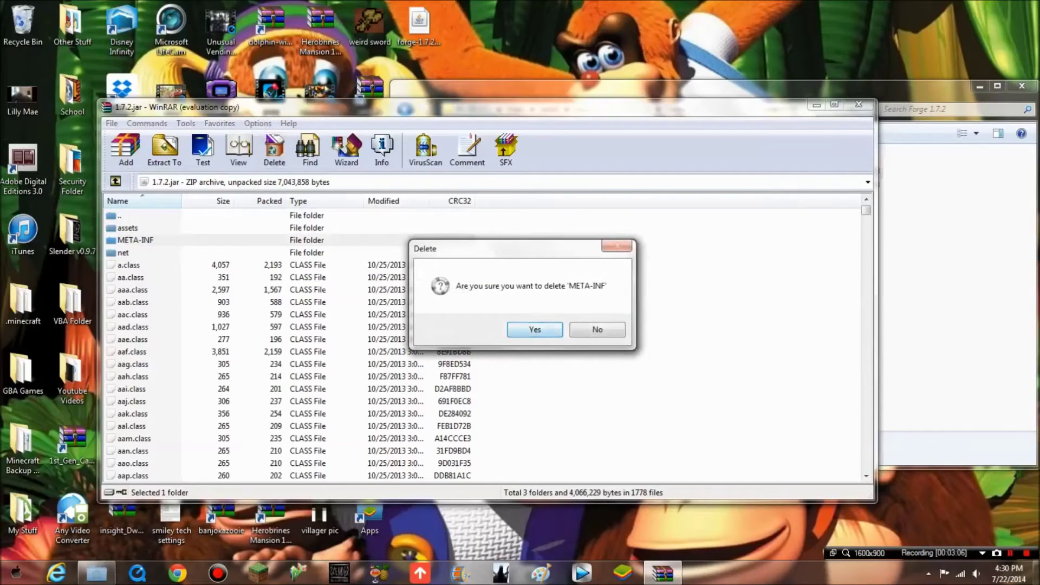
left_click(529, 330)
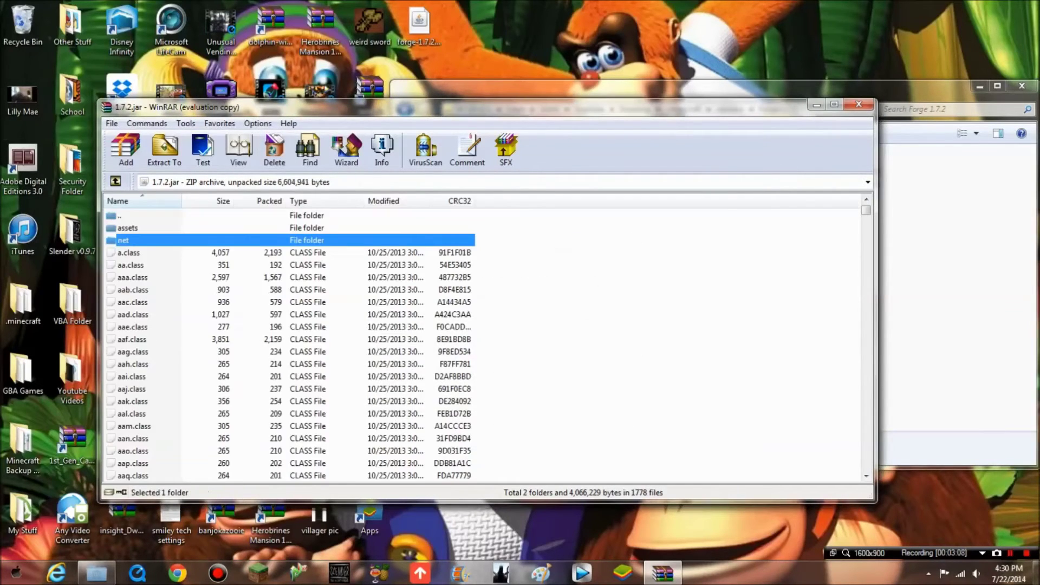
left_click(858, 105)
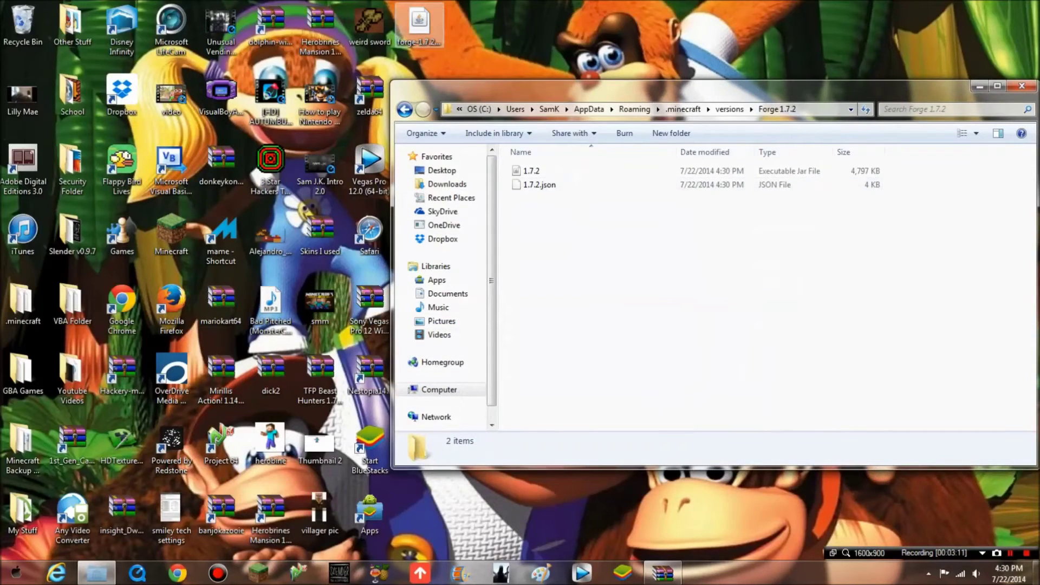
- Open the desktop's Forge 1.7.2 universal jar in WinRAR and arrange its window beside the 1.7.2.jar archive window
right_click(418, 27)
mouse_move(488, 96)
left_click(677, 116)
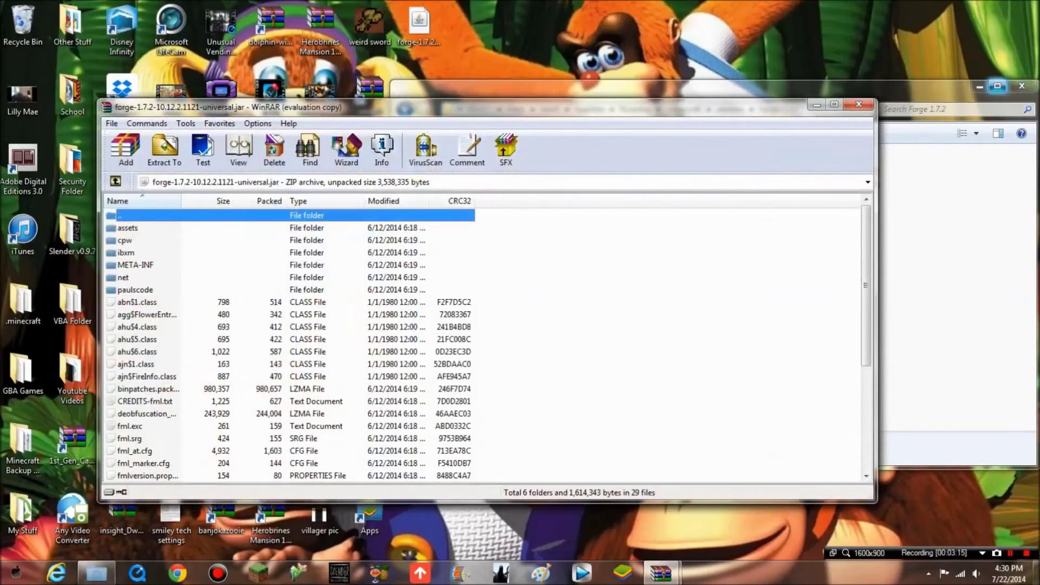
left_click(979, 86)
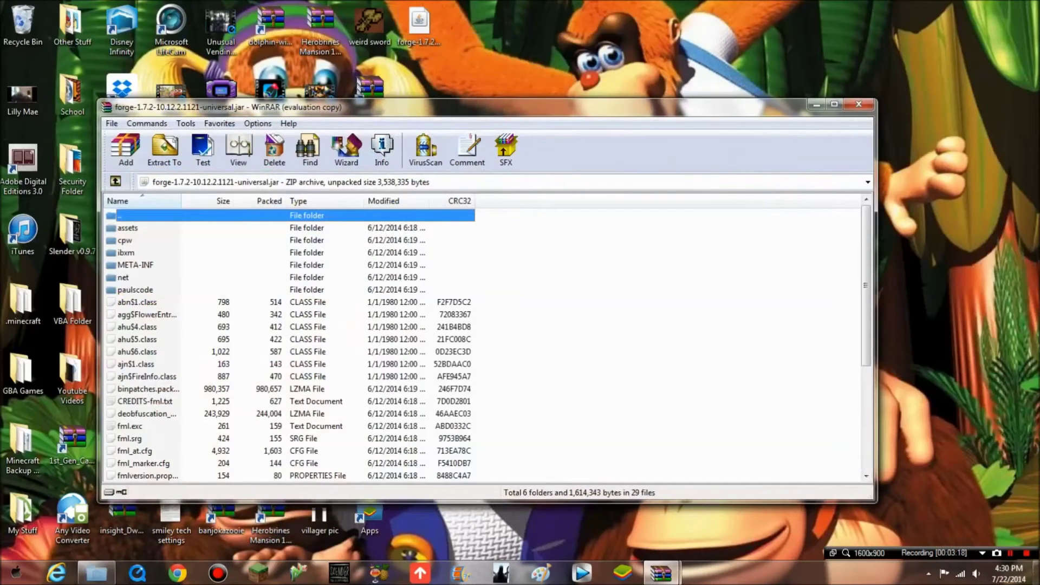
mouse_move(660, 573)
left_click(734, 496)
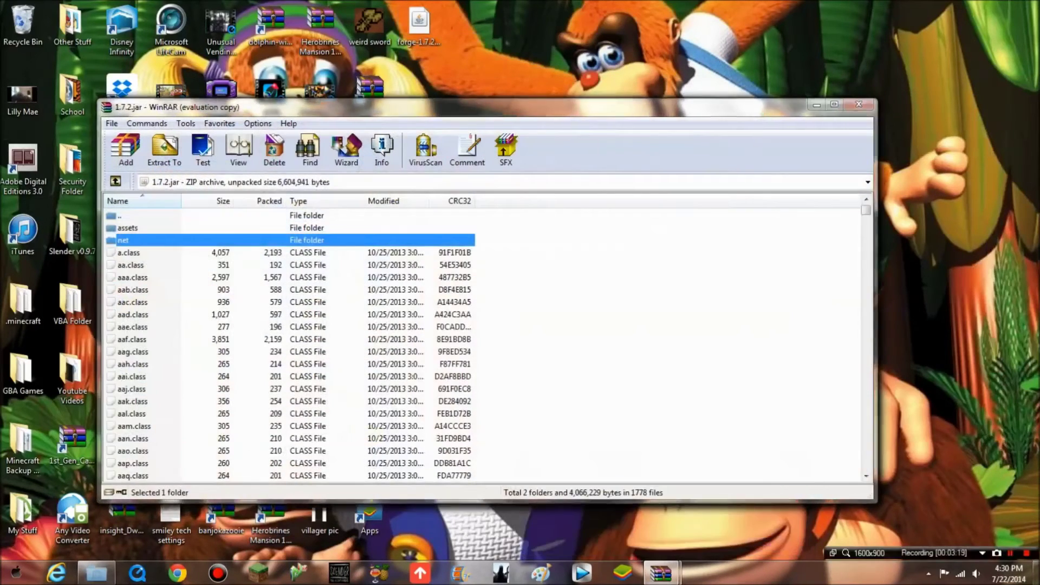
left_click_drag(487, 107, 354, 73)
left_click(778, 106)
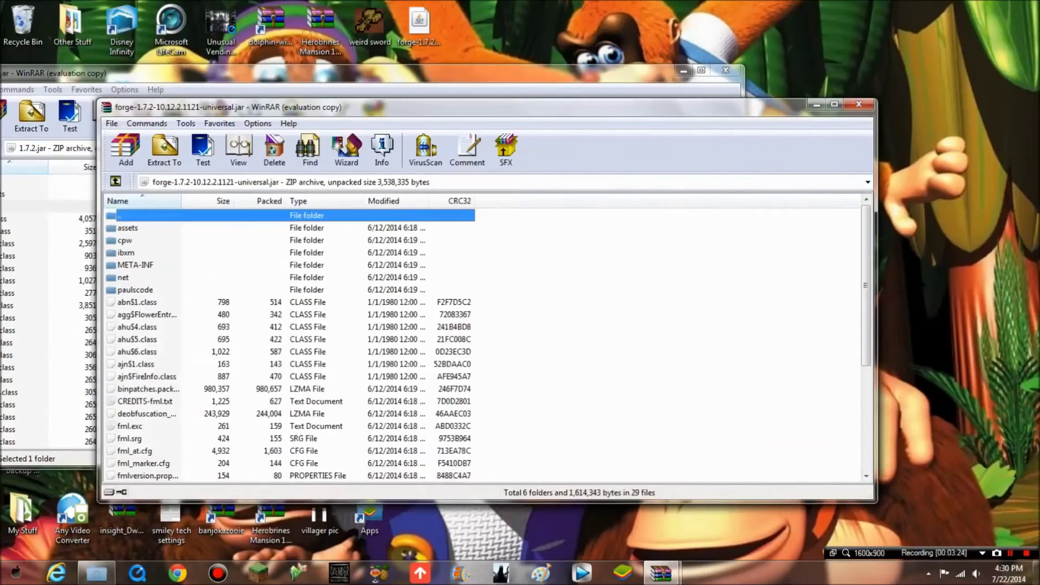
left_click_drag(433, 107, 636, 83)
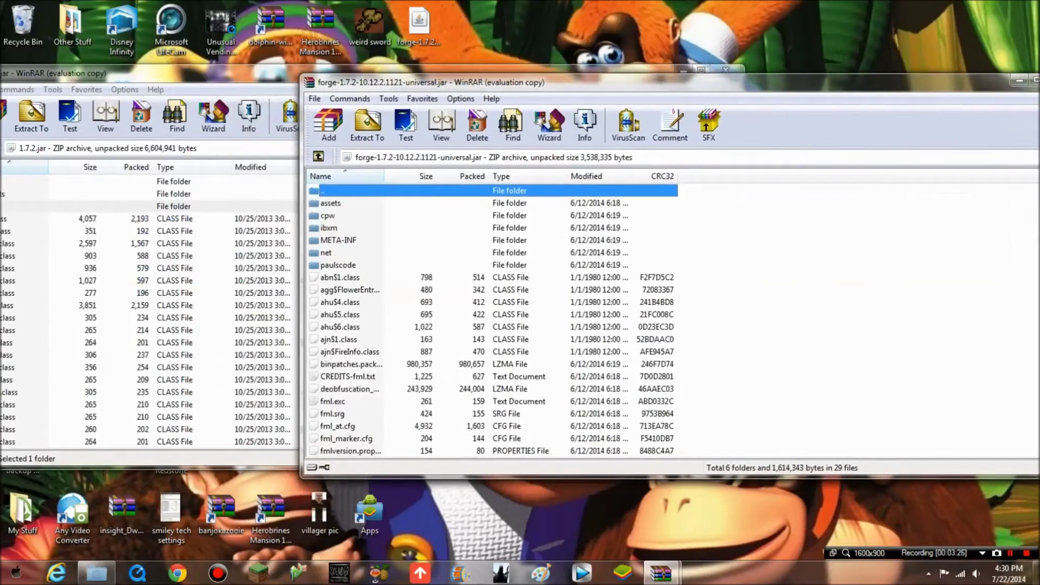
- Copy all files and folders from the Forge universal jar into 1.7.2.jar and close both archives
left_click_drag(835, 200, 474, 468)
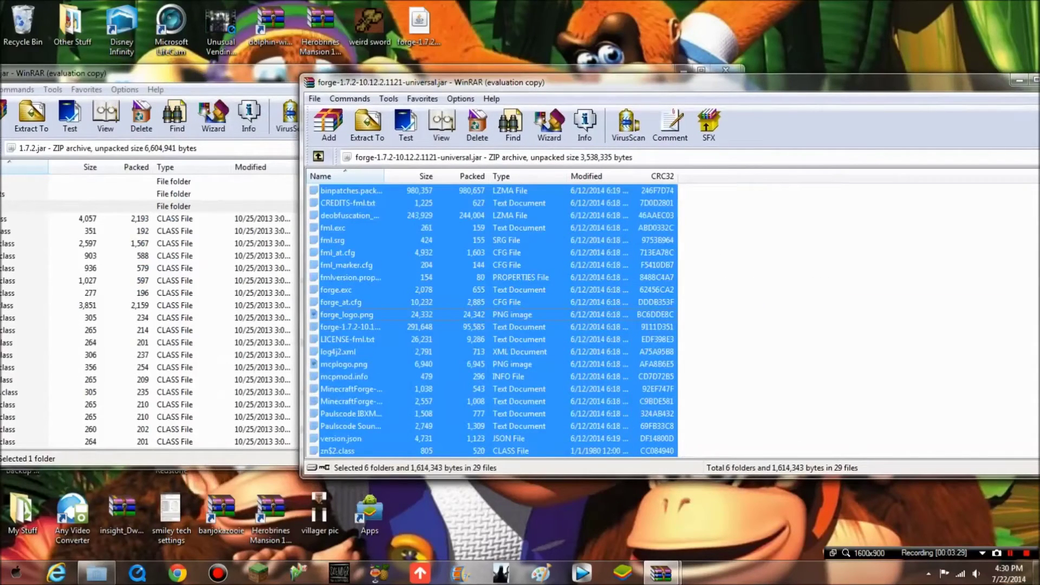
left_click_drag(347, 315, 195, 315)
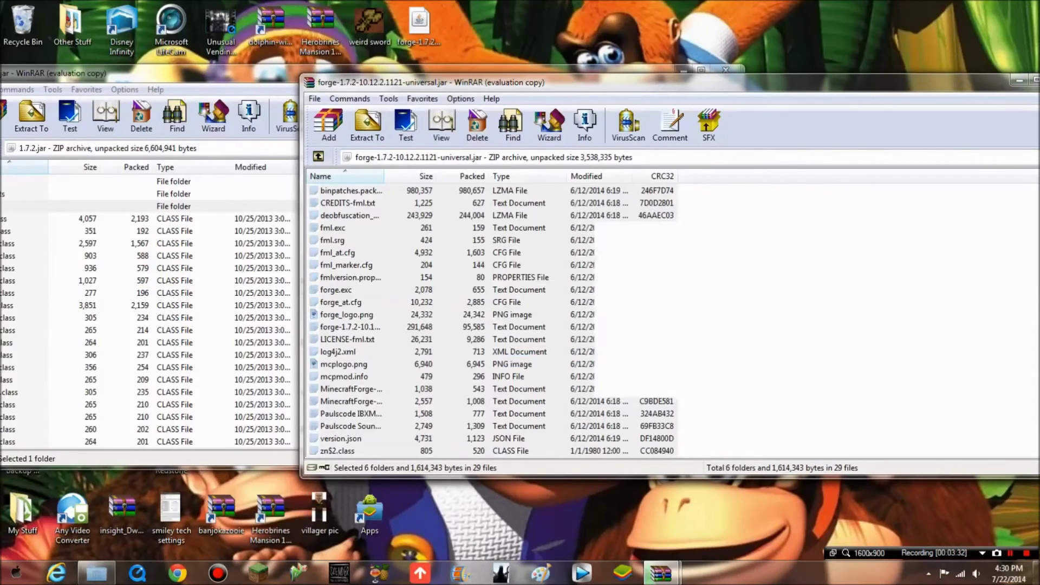
key("Return")
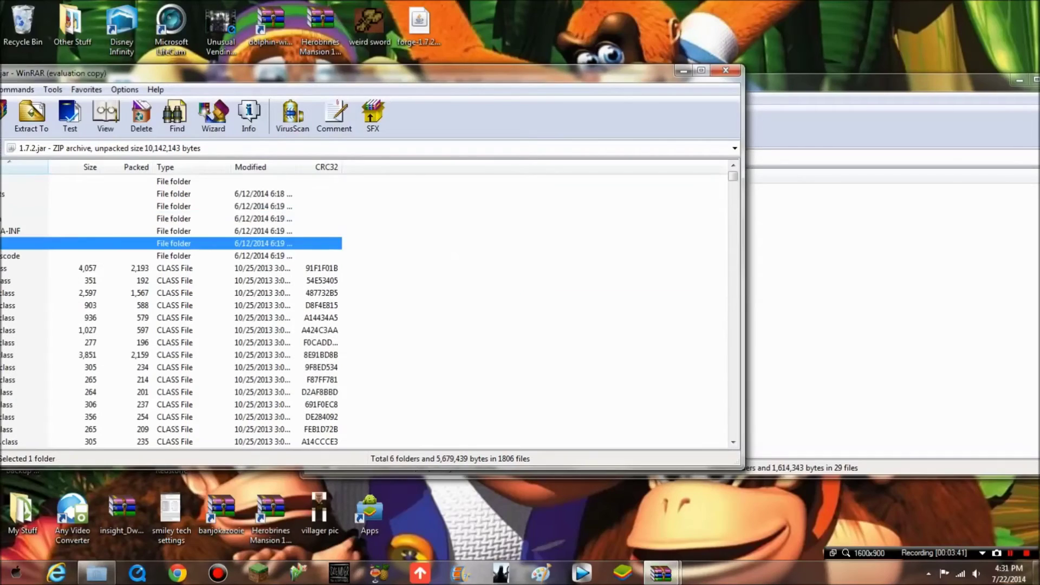
left_click(726, 70)
left_click_drag(718, 82, 474, 96)
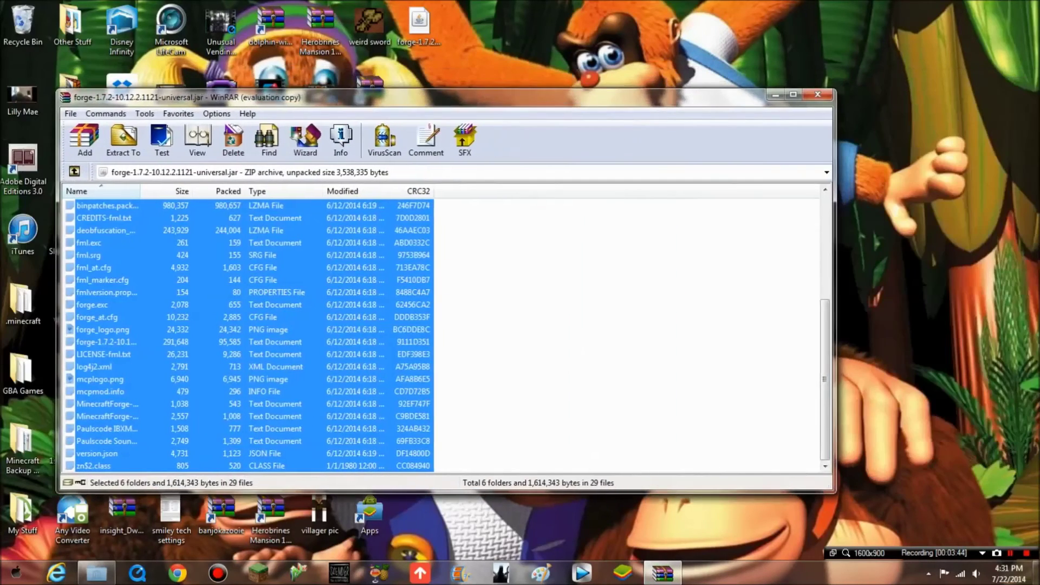
left_click(817, 95)
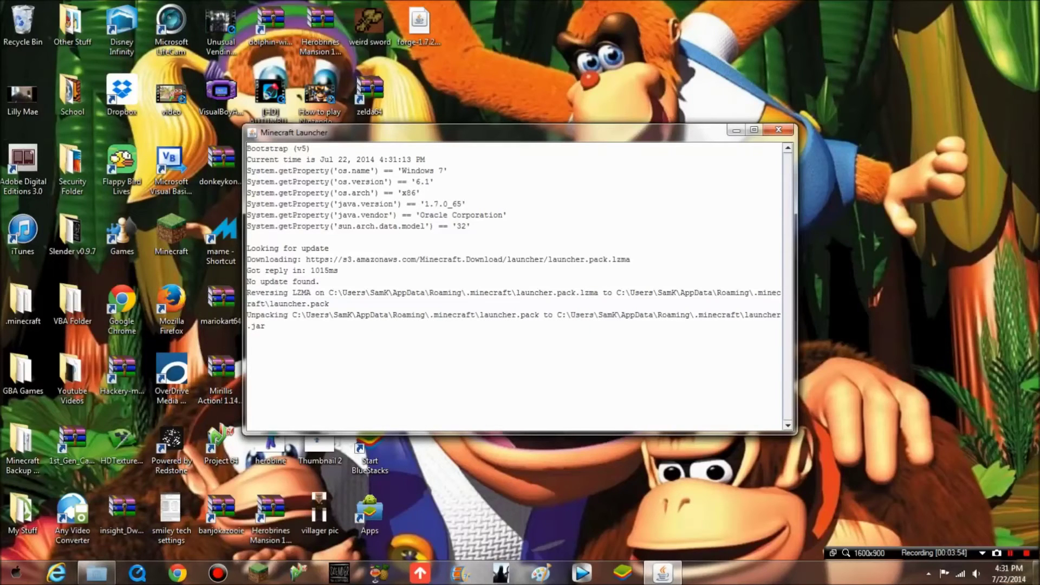
- Minimize the Minecraft Launcher's startup window and close the Forge 1.7.2 folder window
left_click(735, 130)
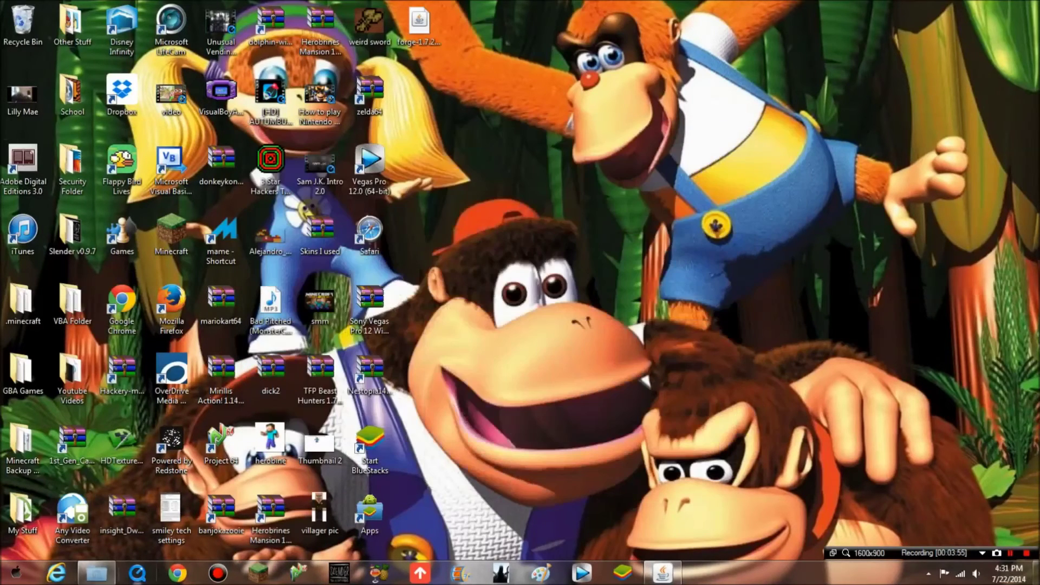
left_click(96, 572)
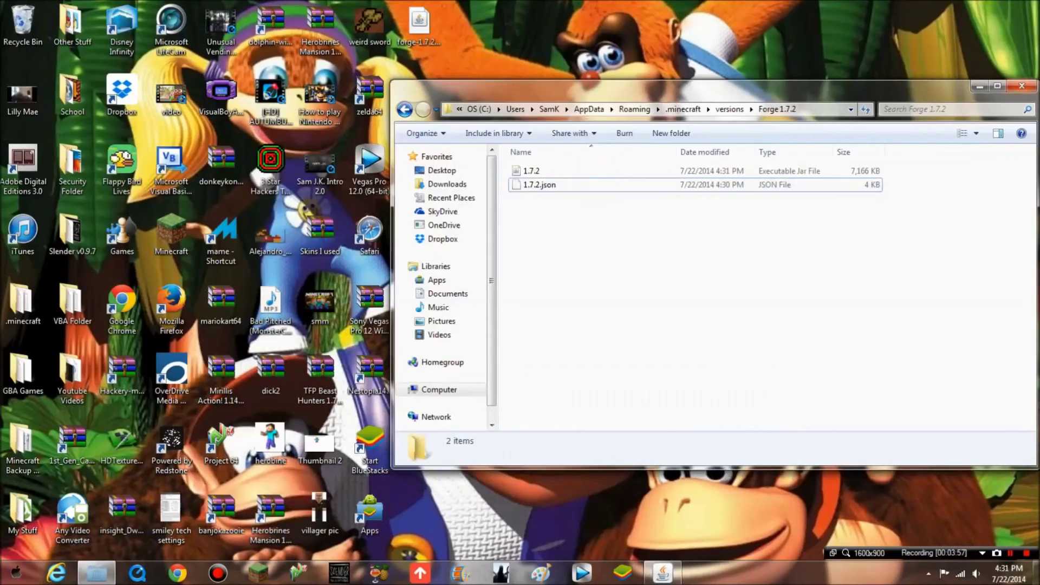
left_click(1021, 86)
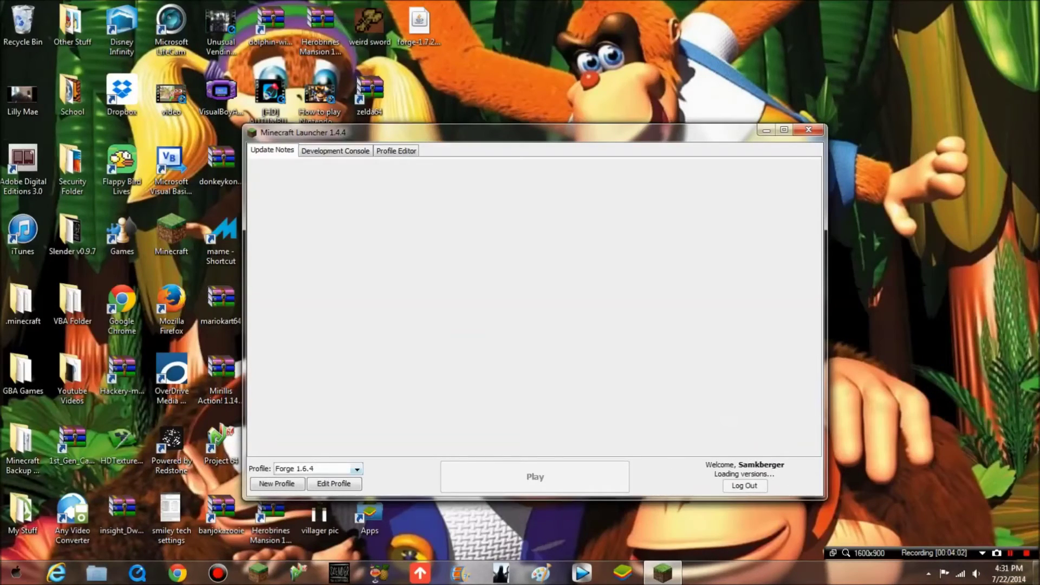
- Select launcher profile 1.7.2 and start a new profile from it named "Forge 1.7.2 43"
left_click(357, 469)
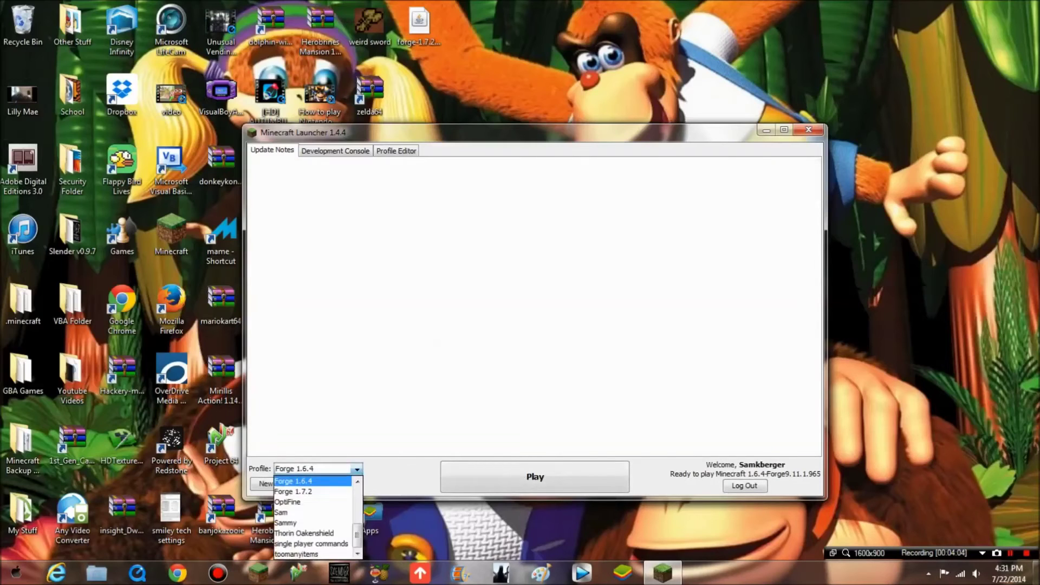
scroll(314, 518, "up", 2)
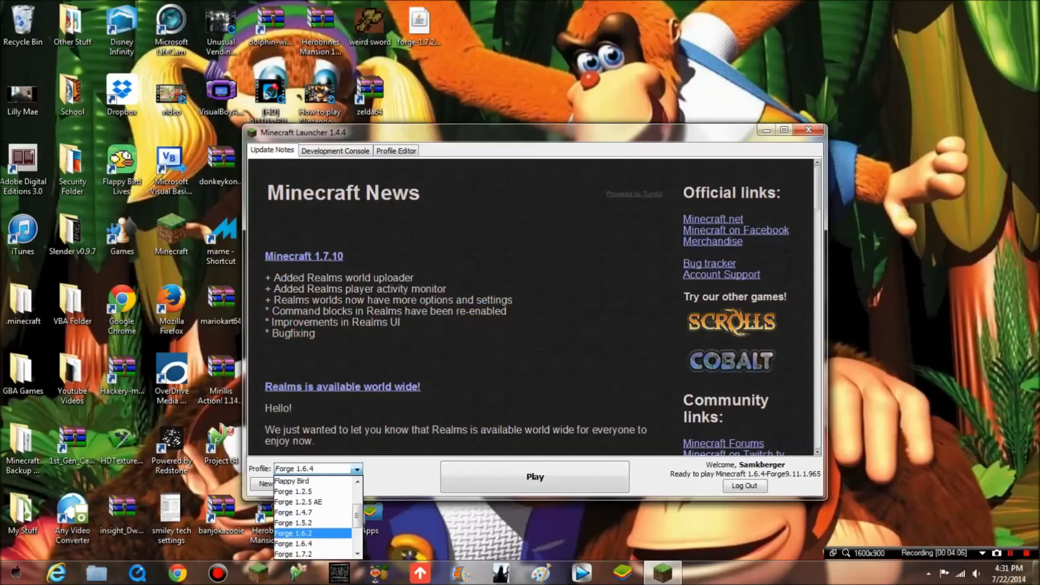
scroll(314, 517, "up", 2)
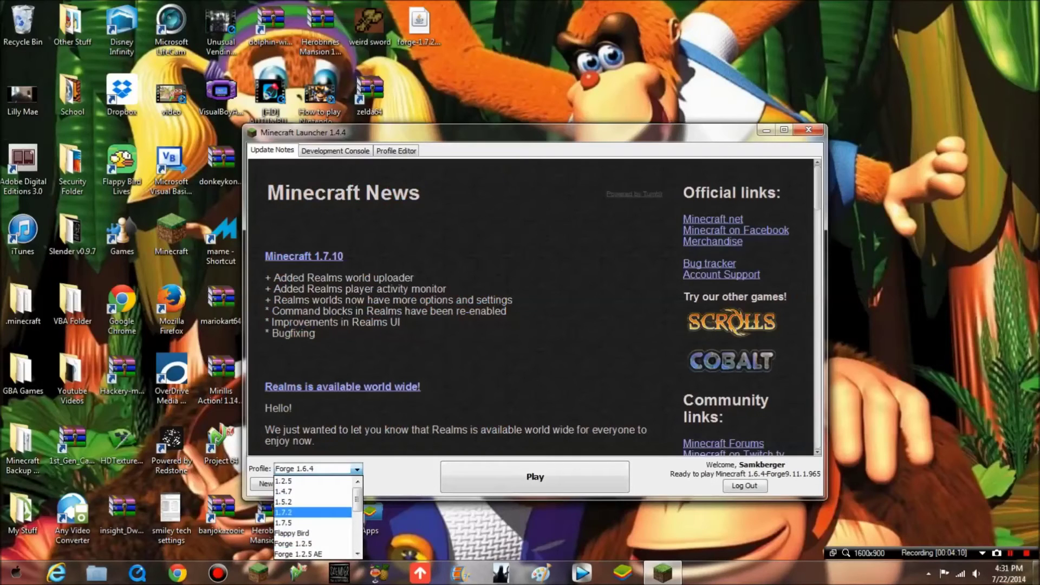
left_click(311, 511)
left_click(277, 483)
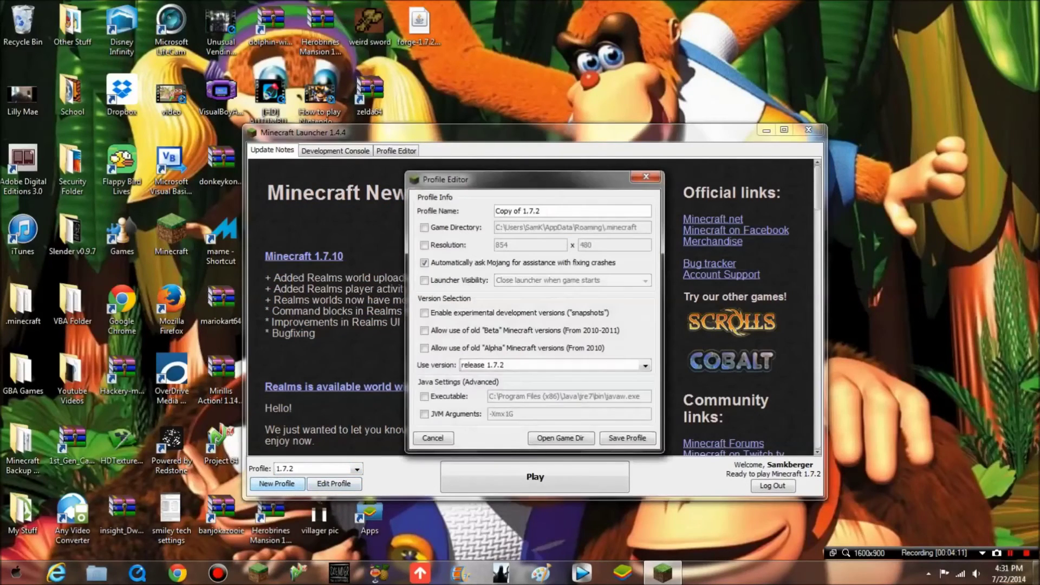
key("BackSpace")
key("BackSpace")
key("BackSpace")
key("BackSpace")
key("BackSpace")
key("BackSpace")
key("BackSpace")
key("BackSpace")
key("BackSpace")
key("BackSpace")
key("BackSpace")
key("BackSpace")
key("BackSpace")
type("Forge 1.7.2 43")
- Look for the Forge 1.7.2 version in the new profile's version list, discard the profile and close the launcher
left_click(646, 366)
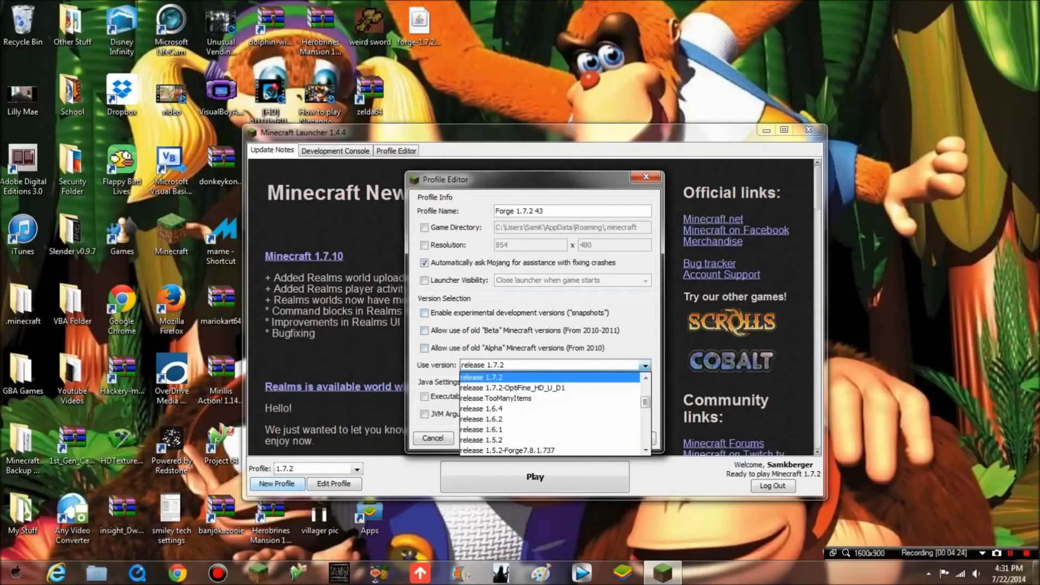
scroll(542, 398, "down", 2)
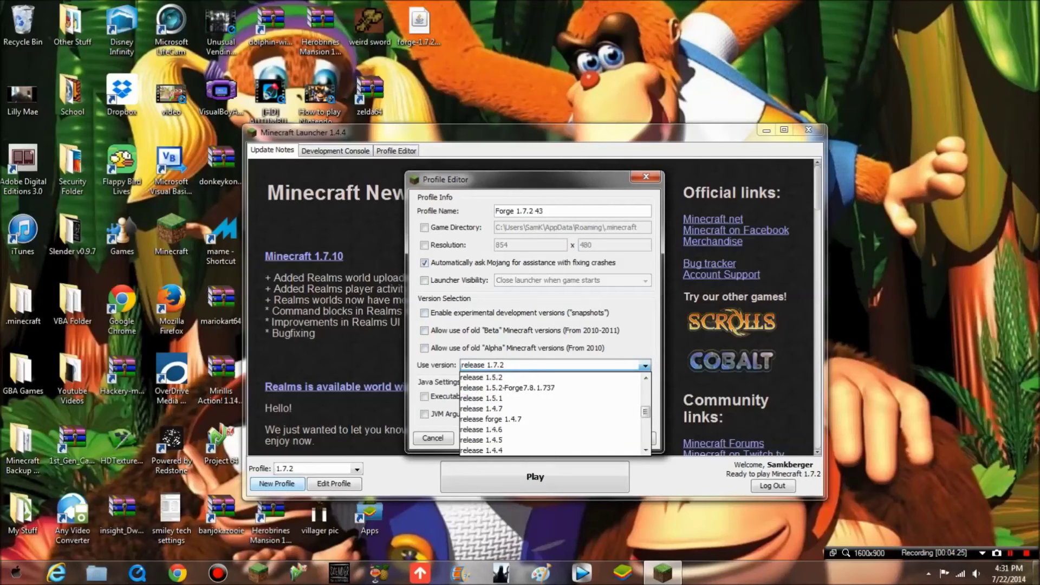
scroll(550, 414, "down", 3)
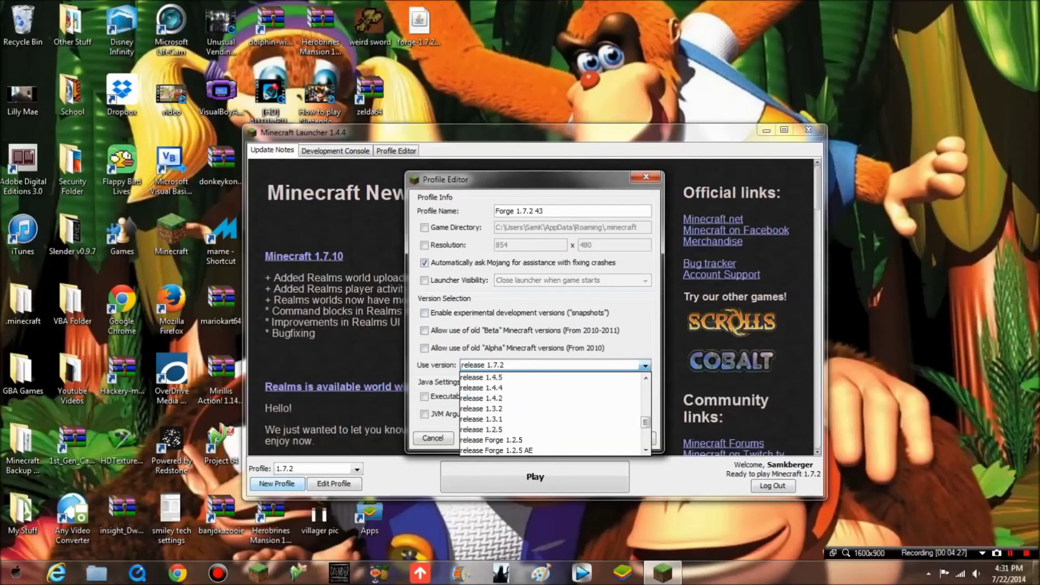
scroll(550, 415, "down", 1)
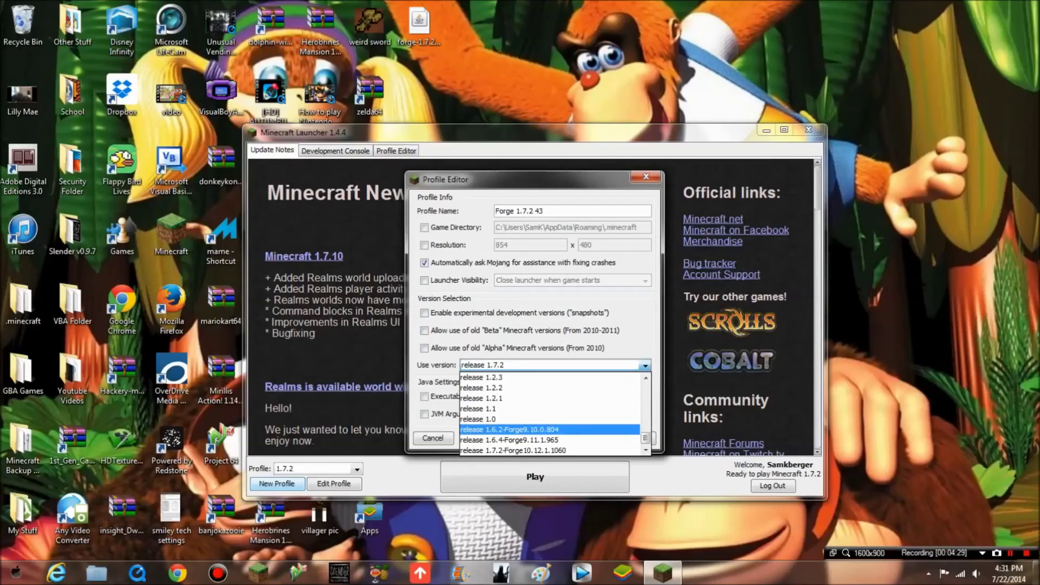
scroll(550, 414, "up", 9)
scroll(549, 412, "down", 3)
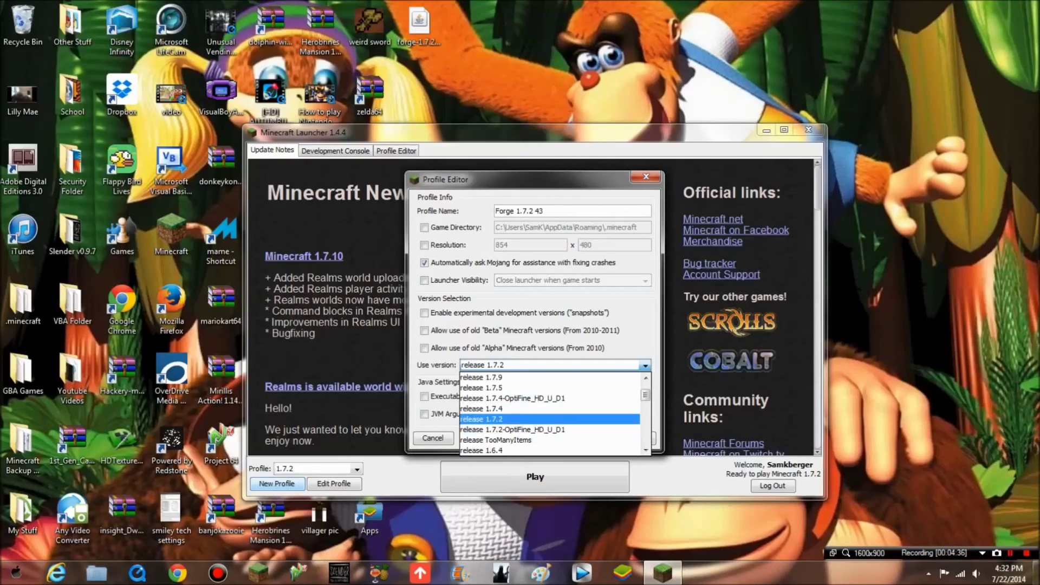
scroll(549, 422, "down", 7)
scroll(549, 429, "down", 4)
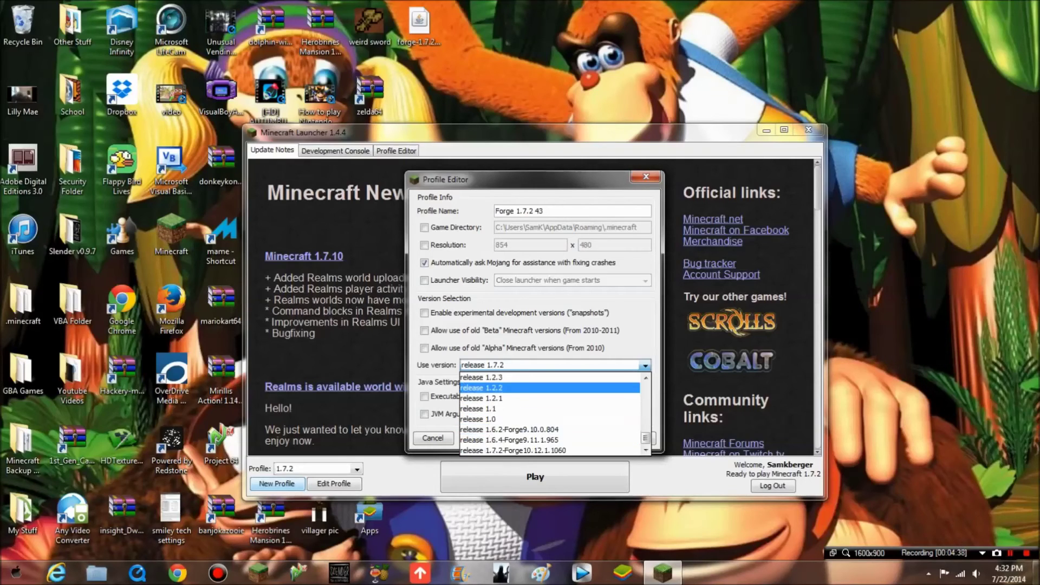
left_click(549, 450)
left_click(646, 177)
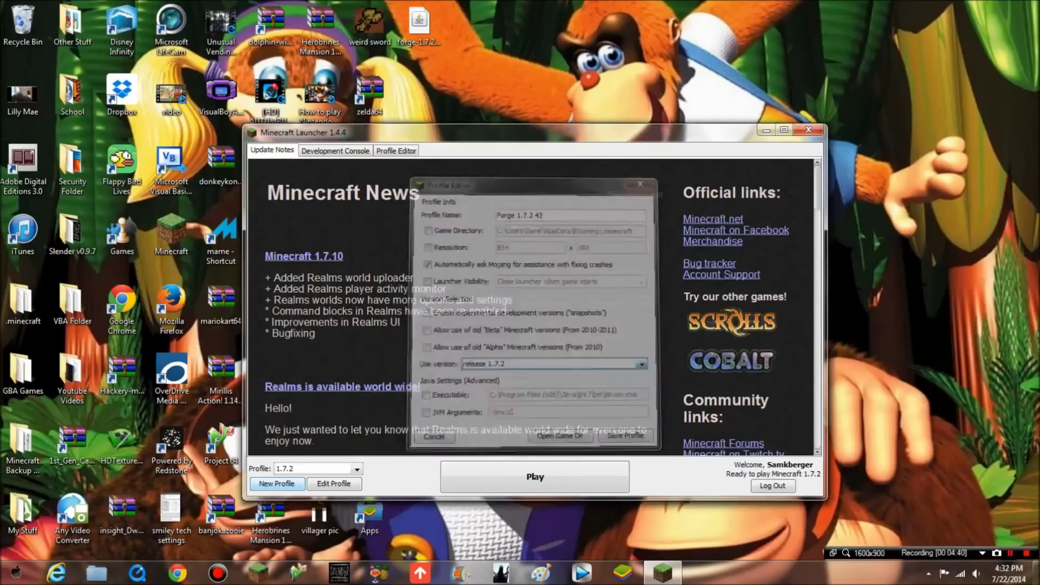
left_click(808, 130)
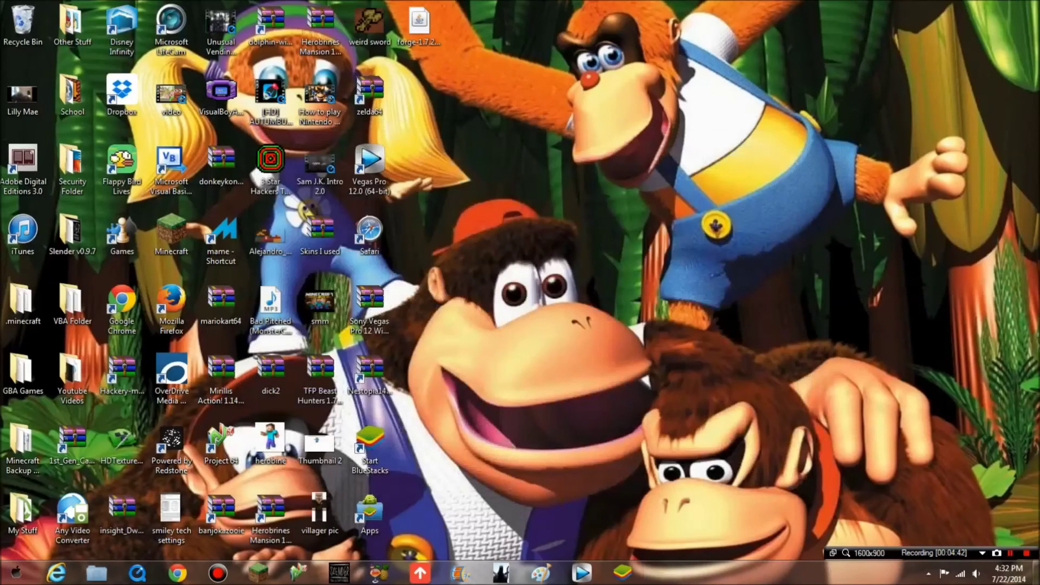